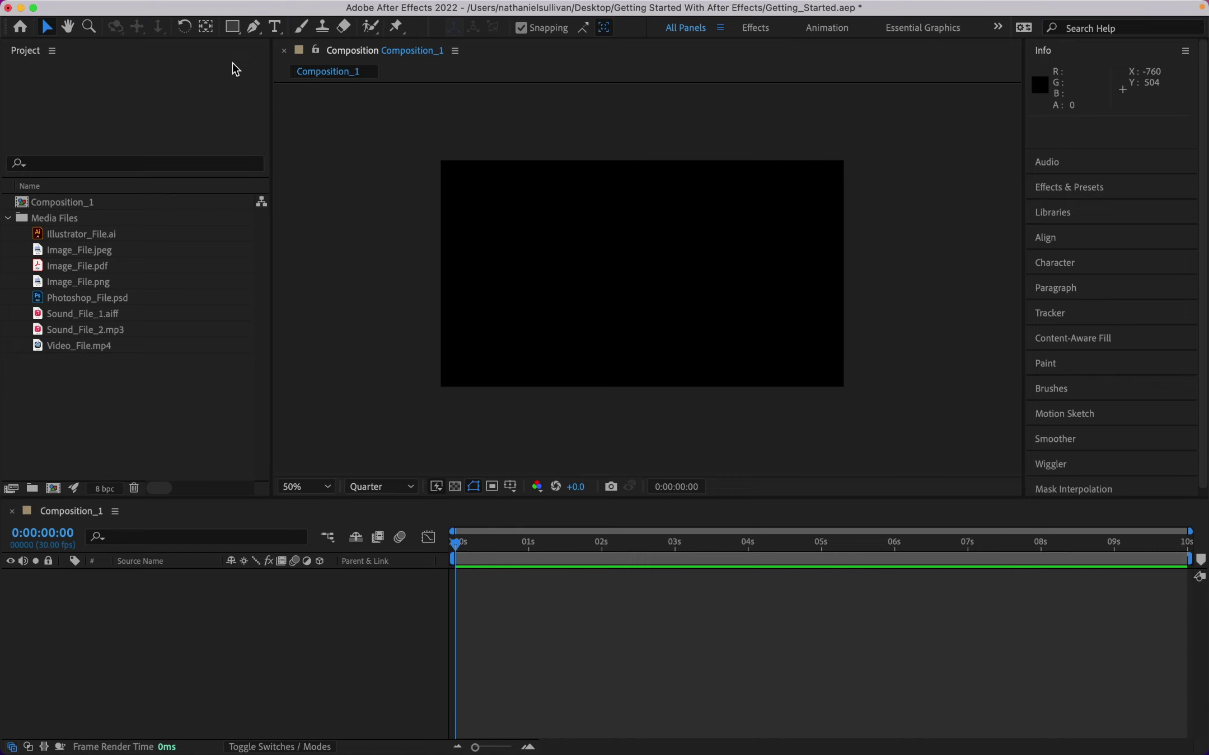
Preview the Video_File.mp4 footage and close its viewer.
double_click(93, 348)
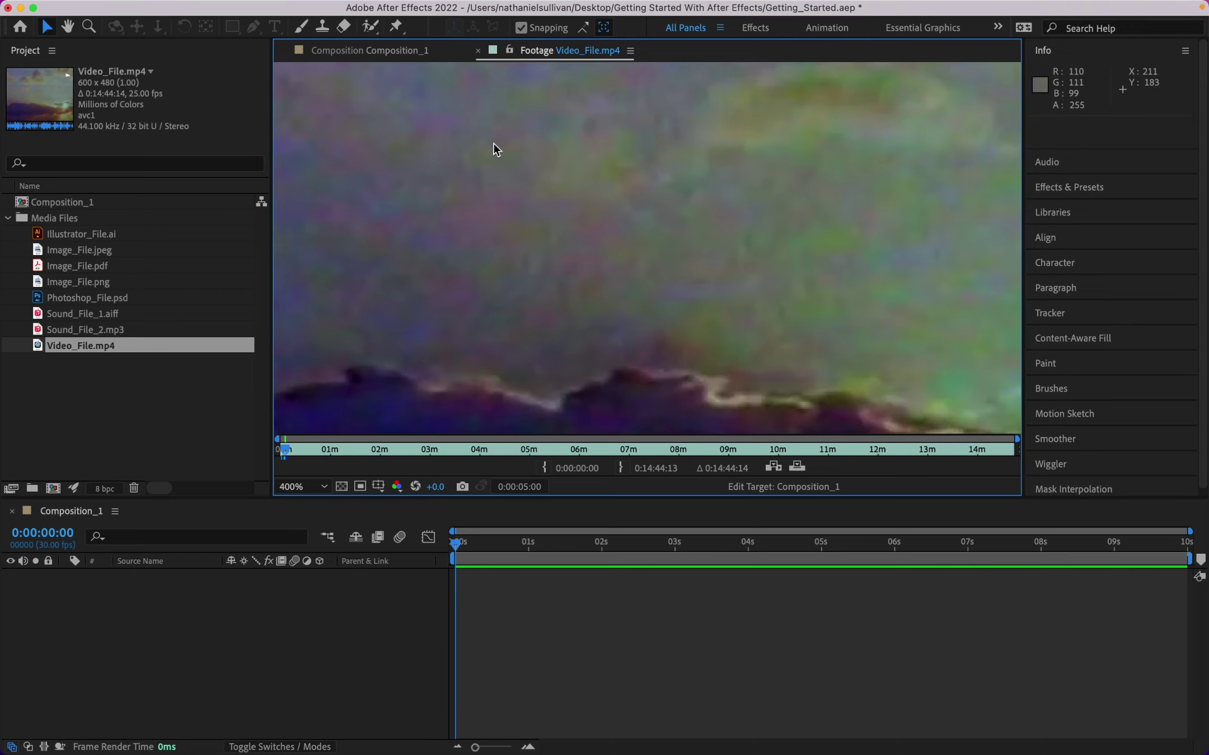
click(478, 50)
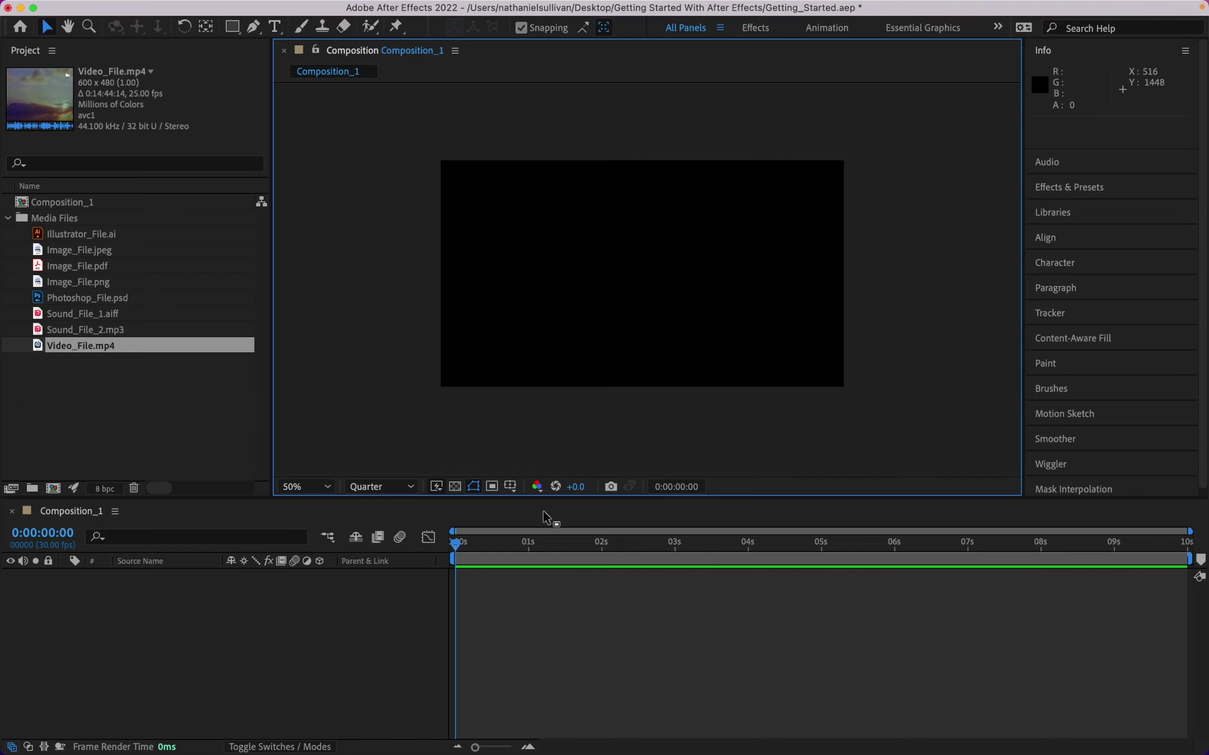
Add a new empty shape layer to Composition_1.
click(539, 624)
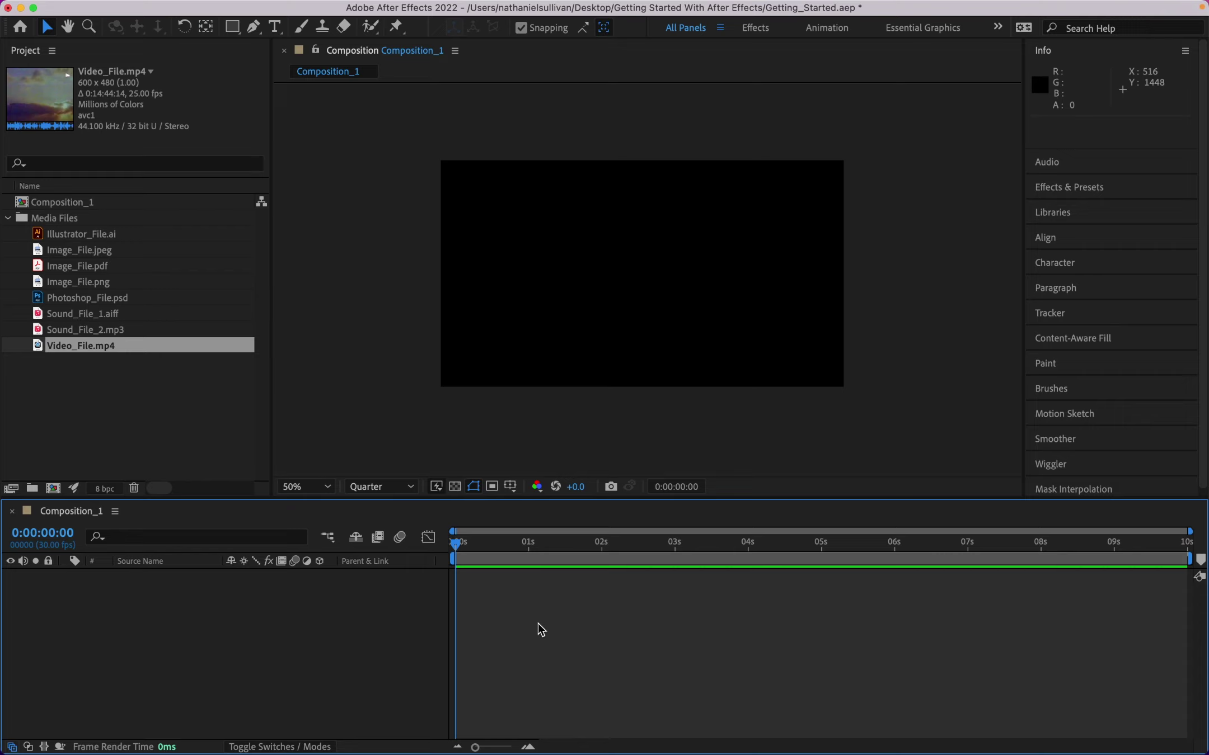
mouse_move(347, 7)
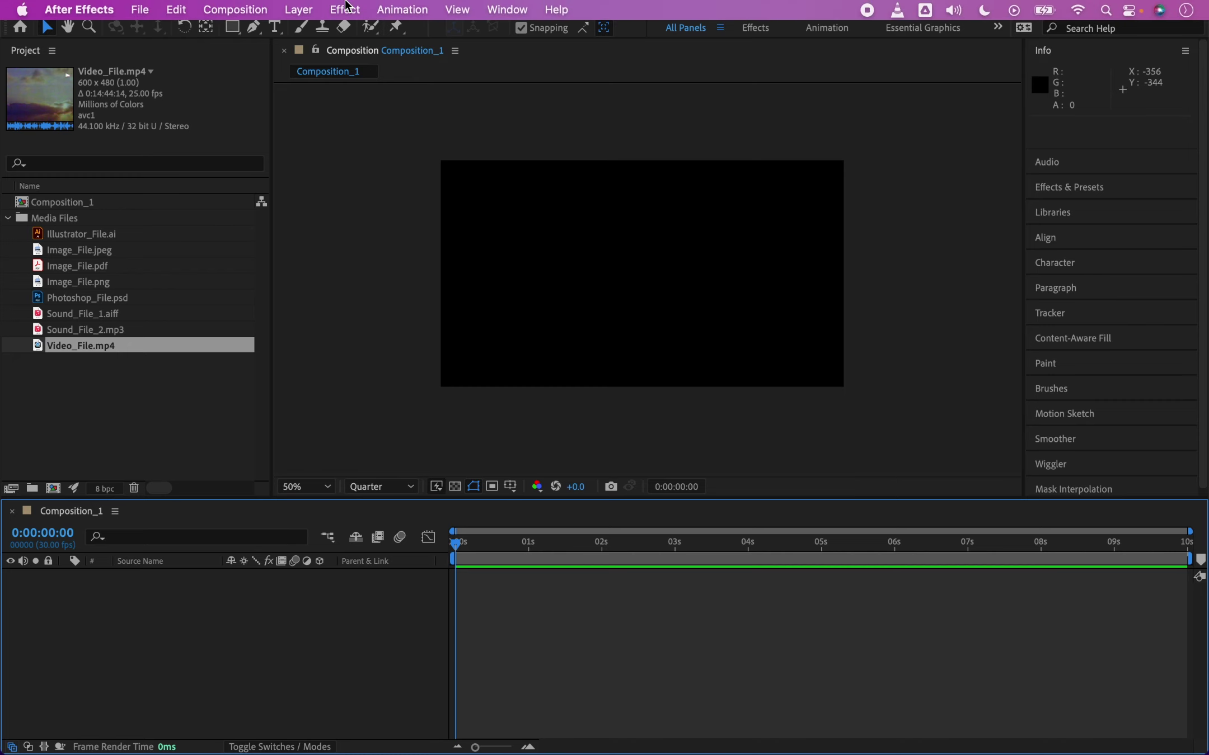
click(310, 12)
mouse_move(377, 36)
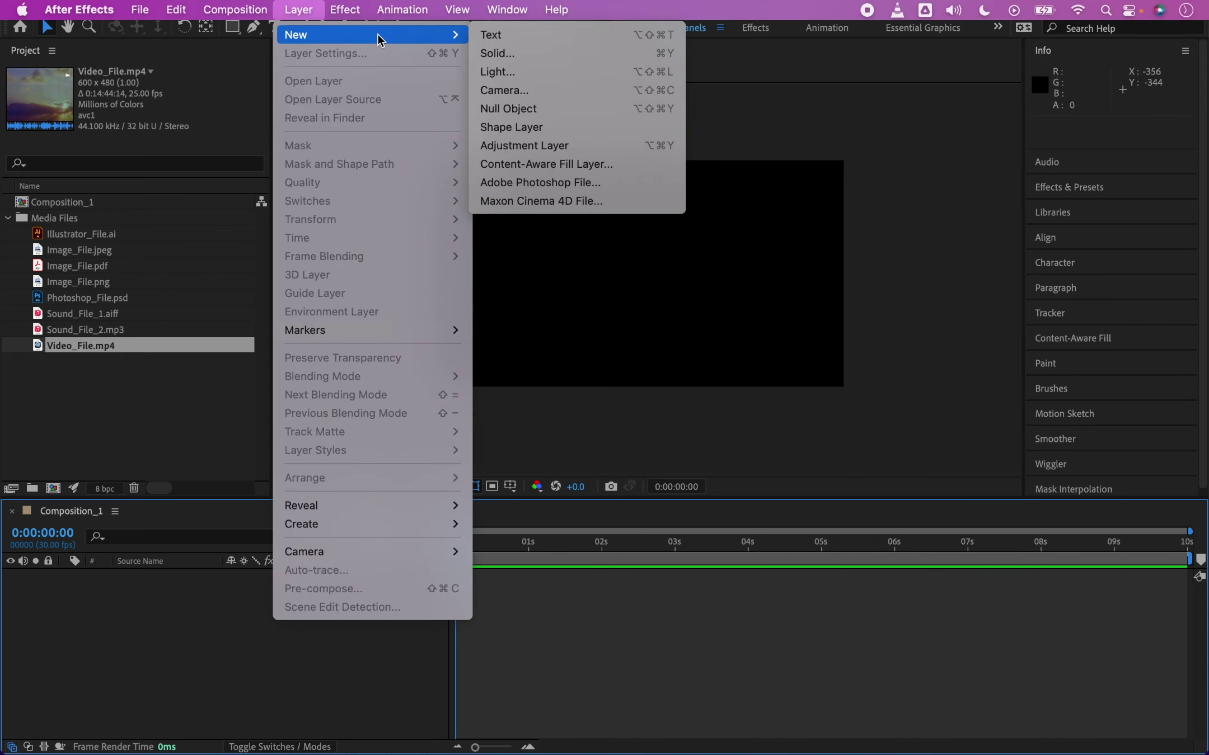
click(576, 128)
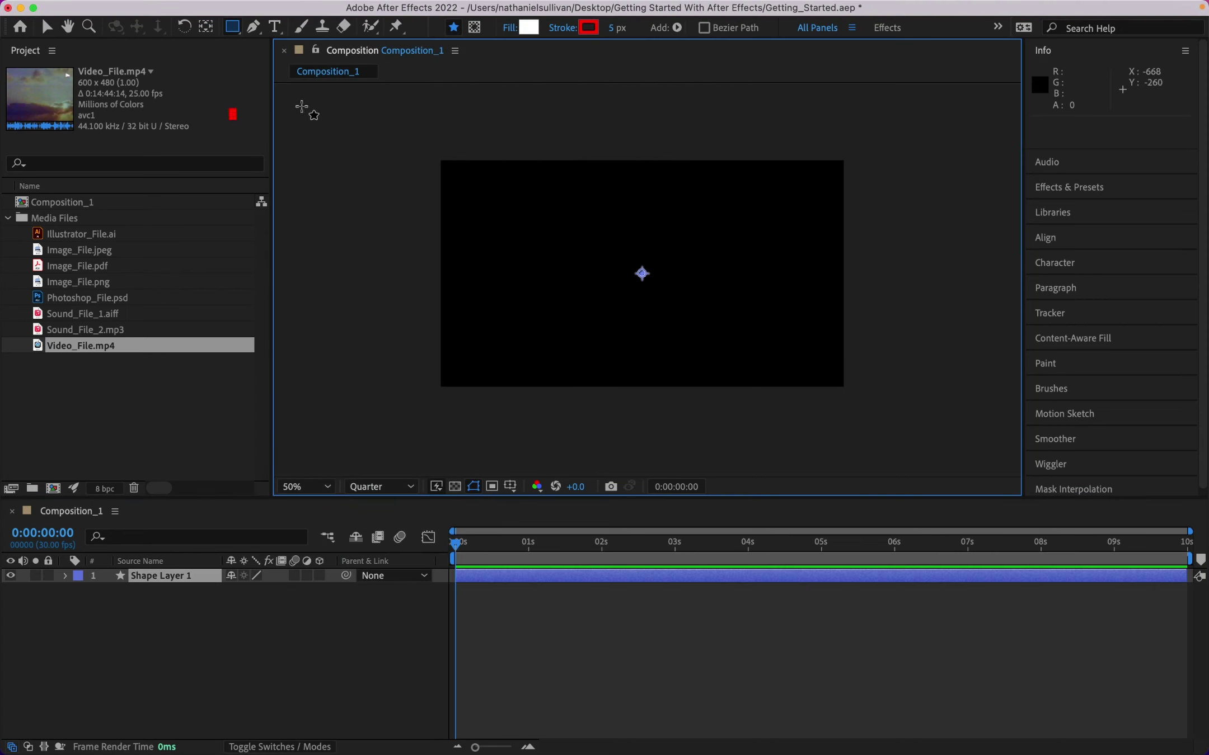
Draw a circle about 412 px in diameter near the centre of the composition with the Ellipse Tool.
click(233, 27)
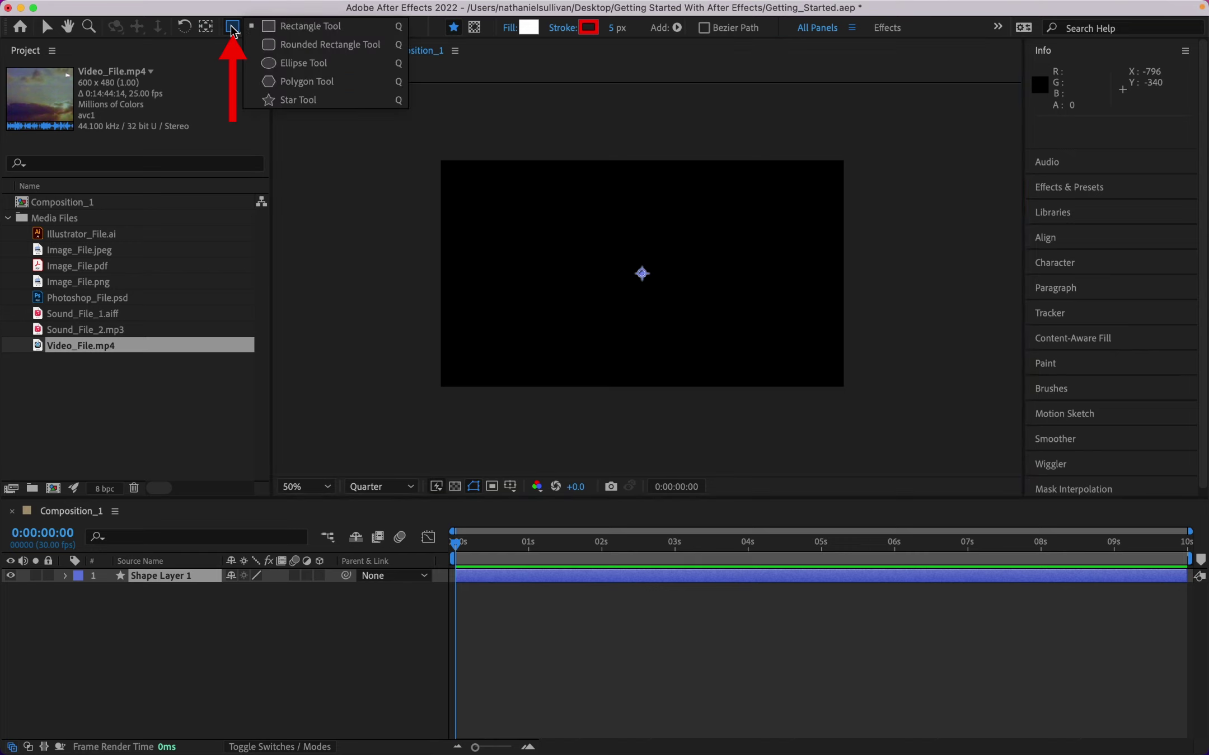
click(348, 66)
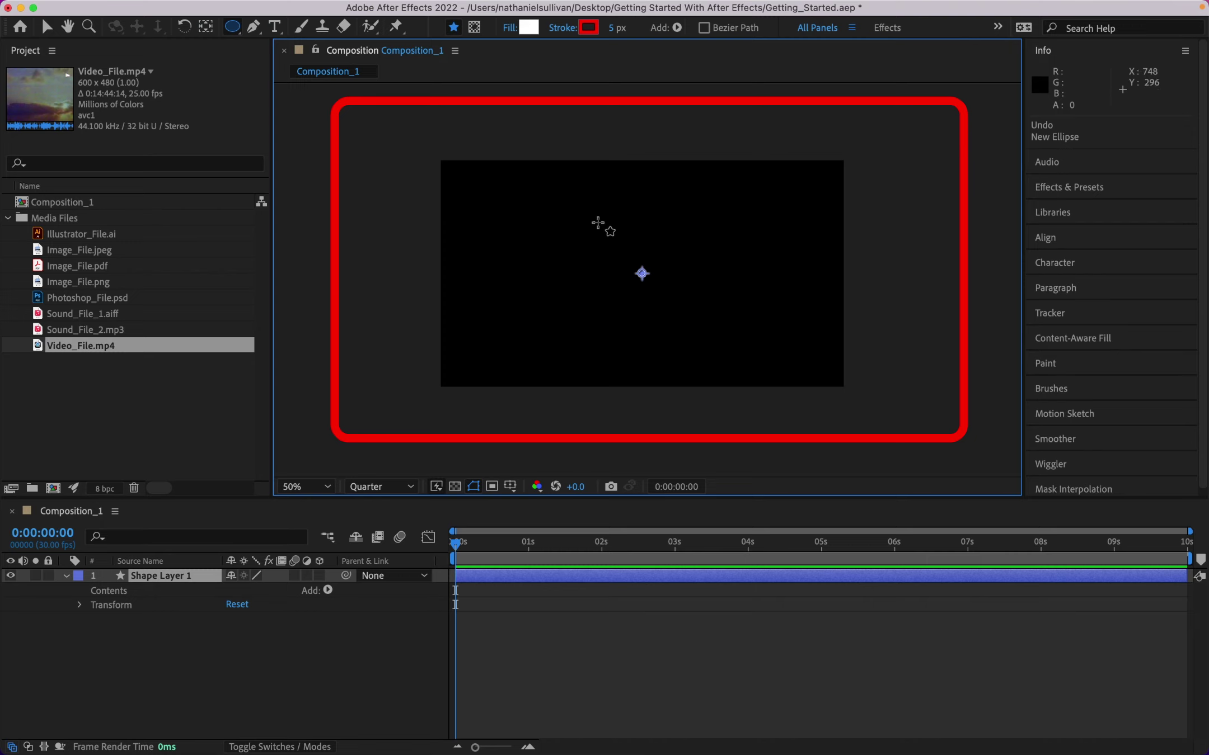
drag(595, 224, 727, 286)
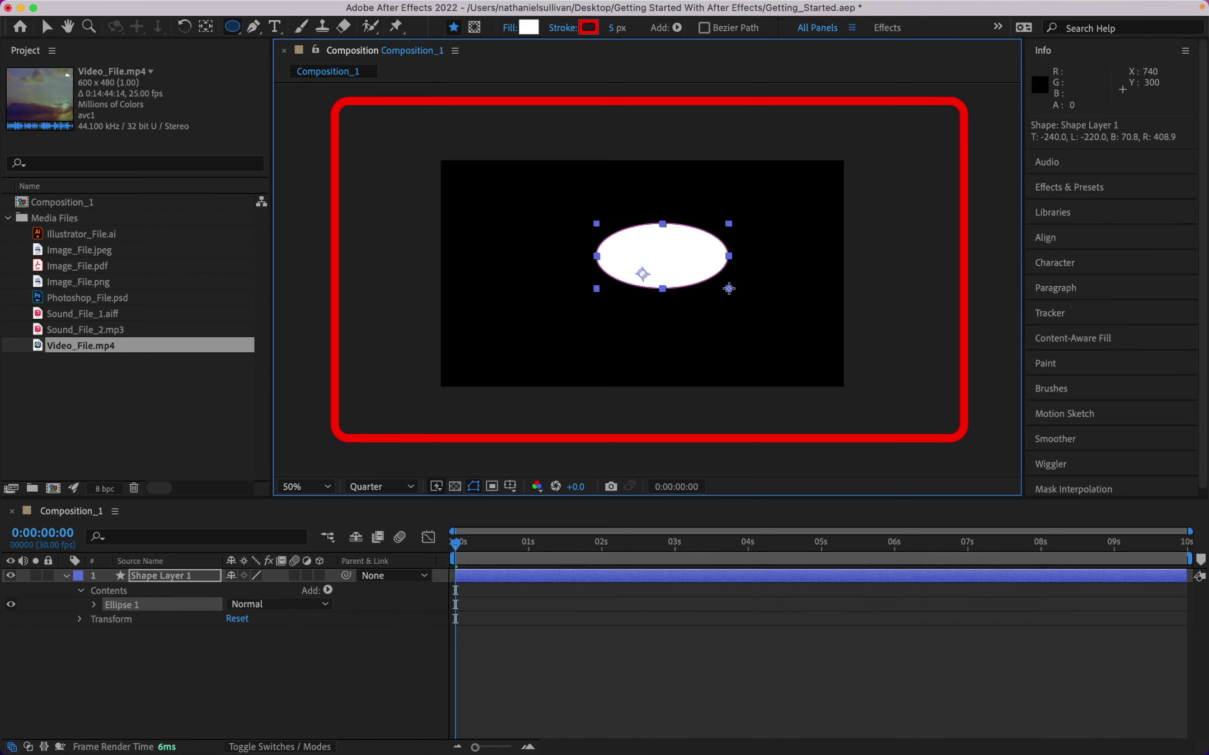
key(super+z)
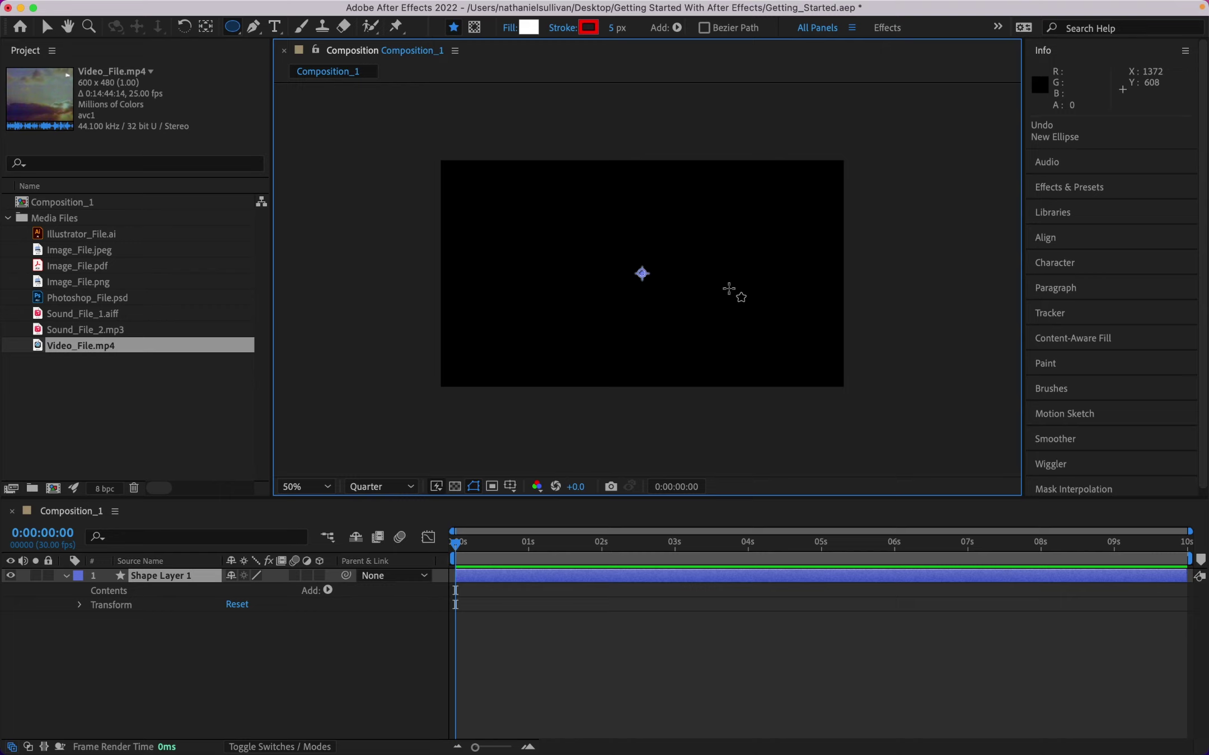
drag(607, 239, 694, 318)
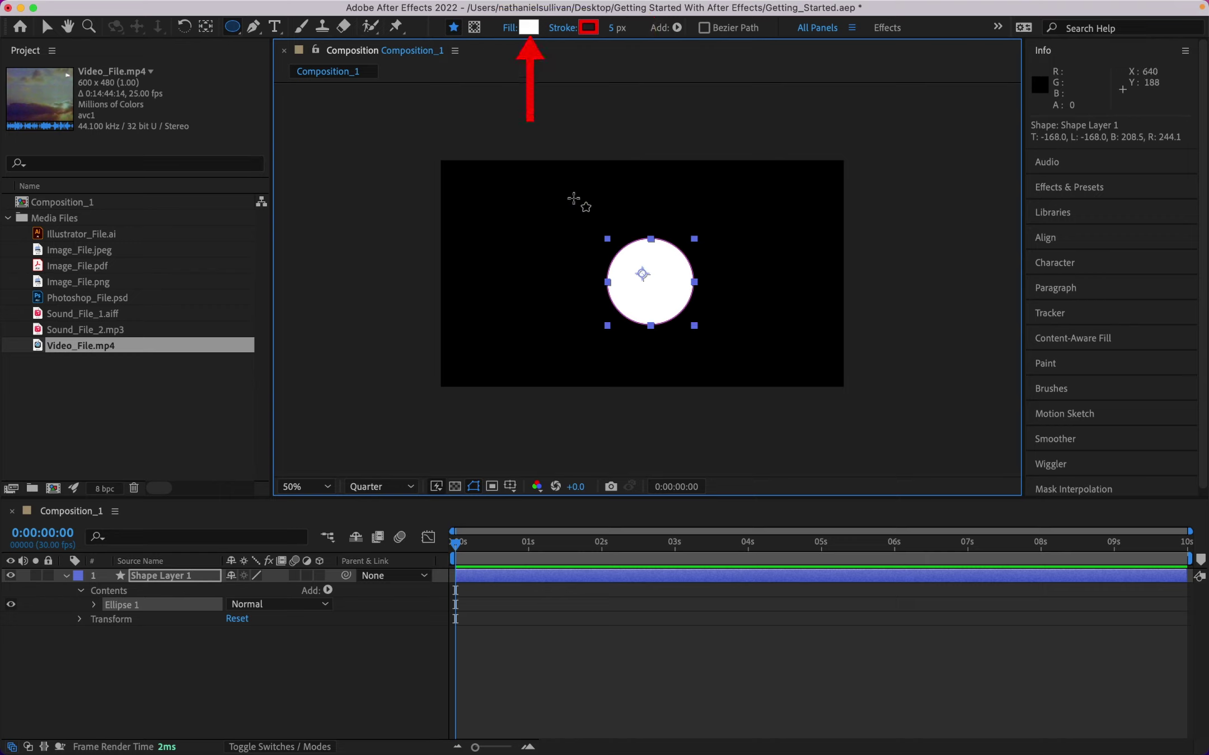
Set the circle's fill to the bright blue colour 0088FF.
click(526, 31)
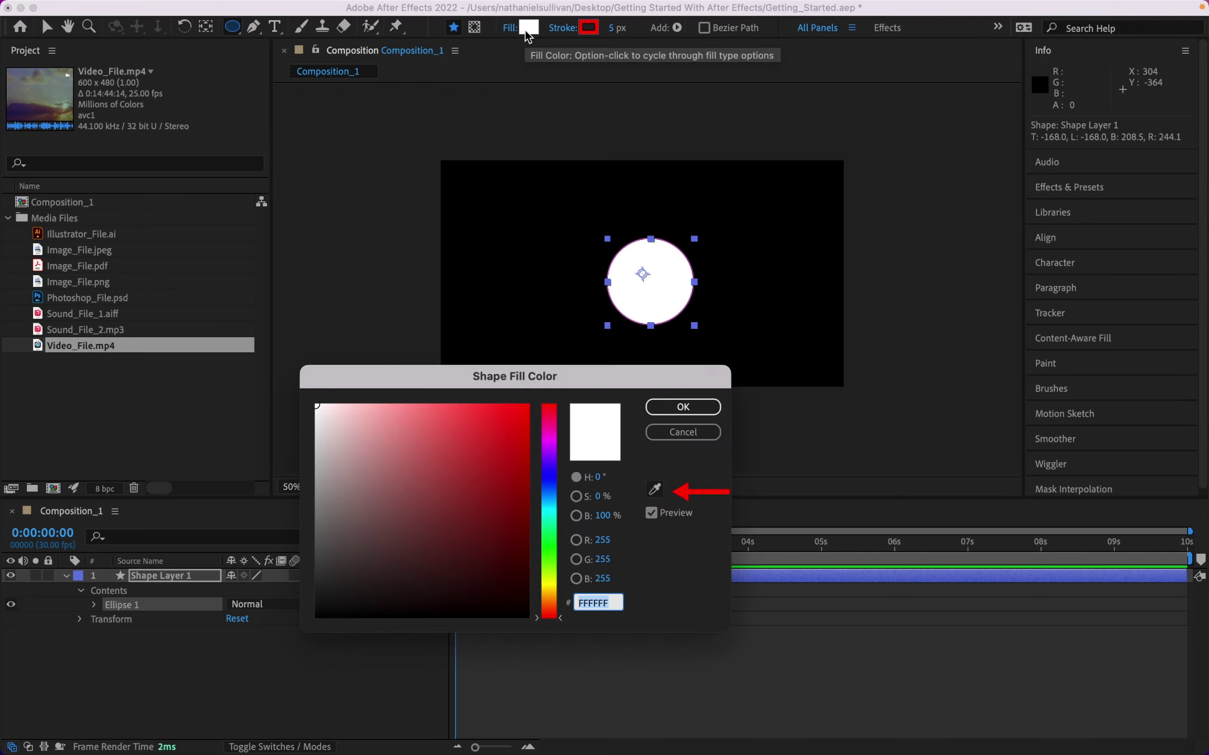
click(655, 490)
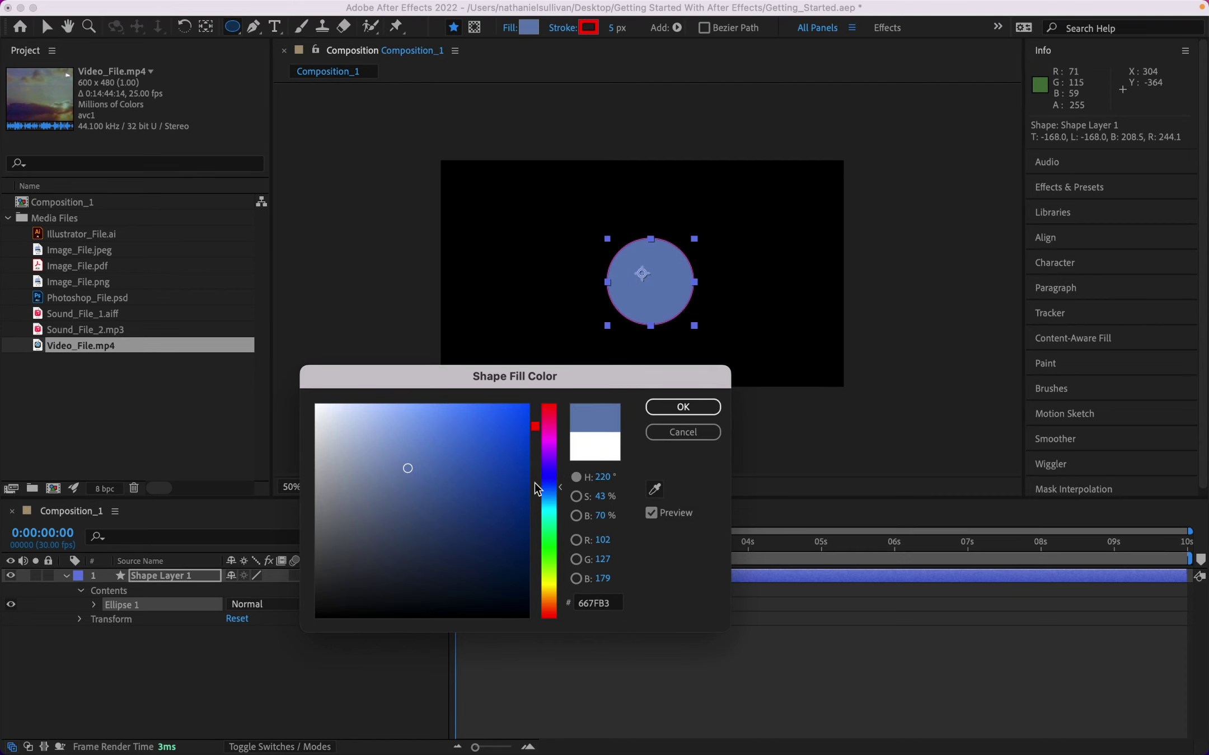
drag(407, 467, 535, 397)
drag(546, 485, 546, 493)
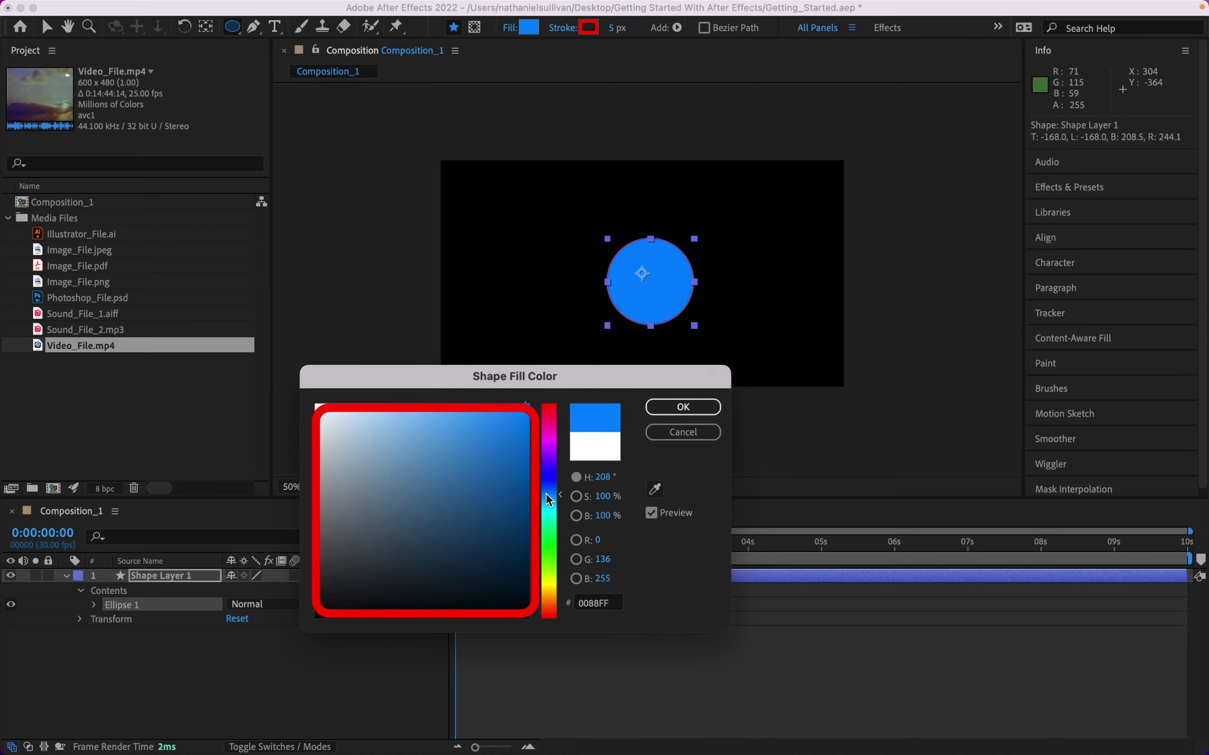
click(675, 408)
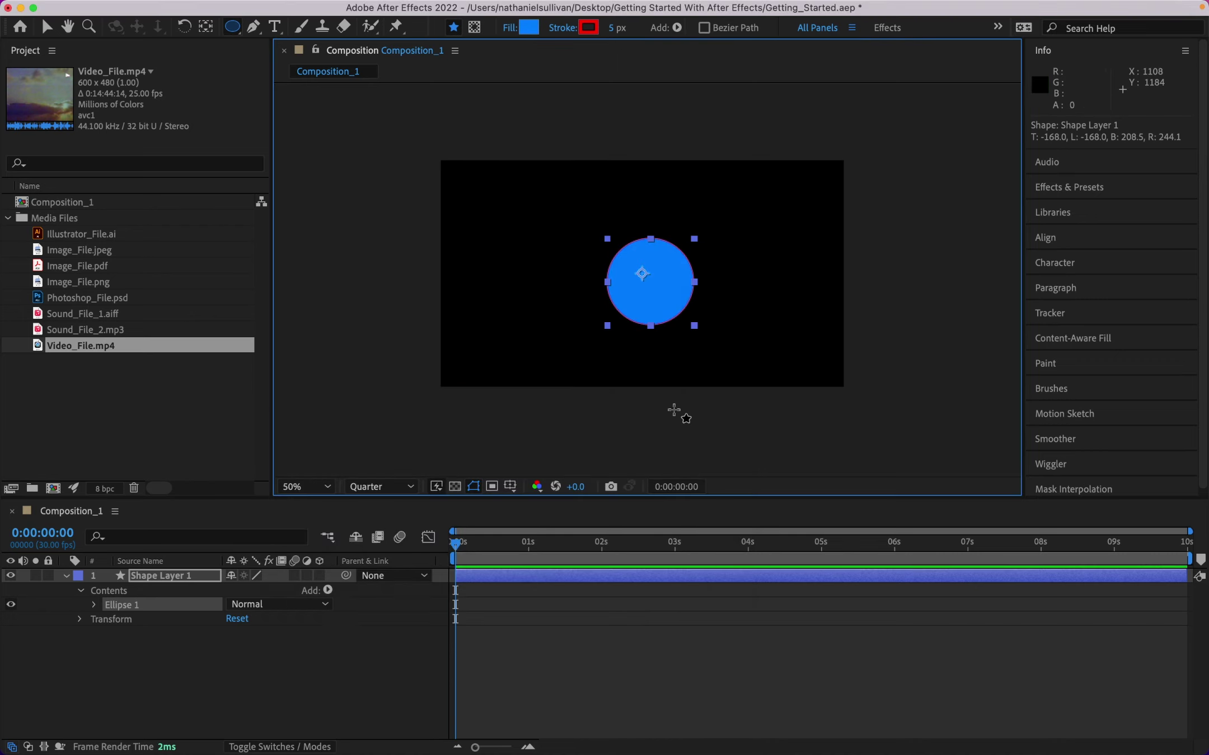
Set the circle's stroke to the yellow colour F3FF00.
click(583, 31)
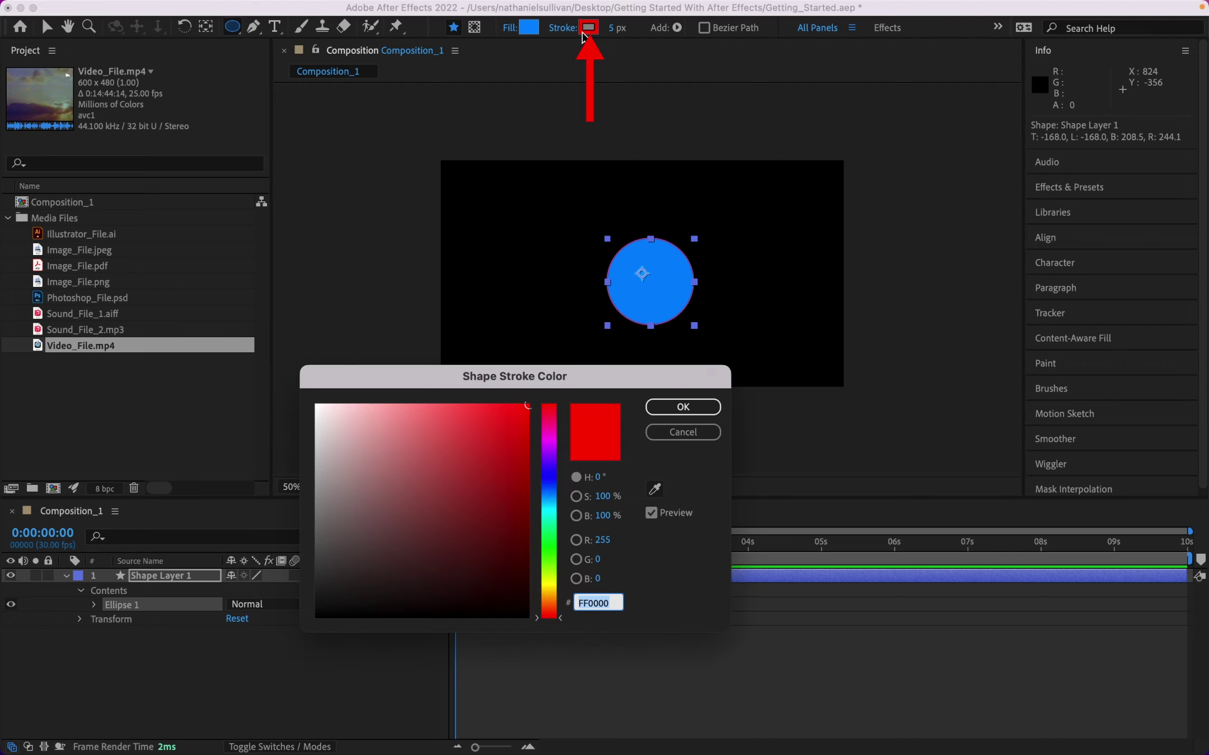
drag(549, 580, 550, 582)
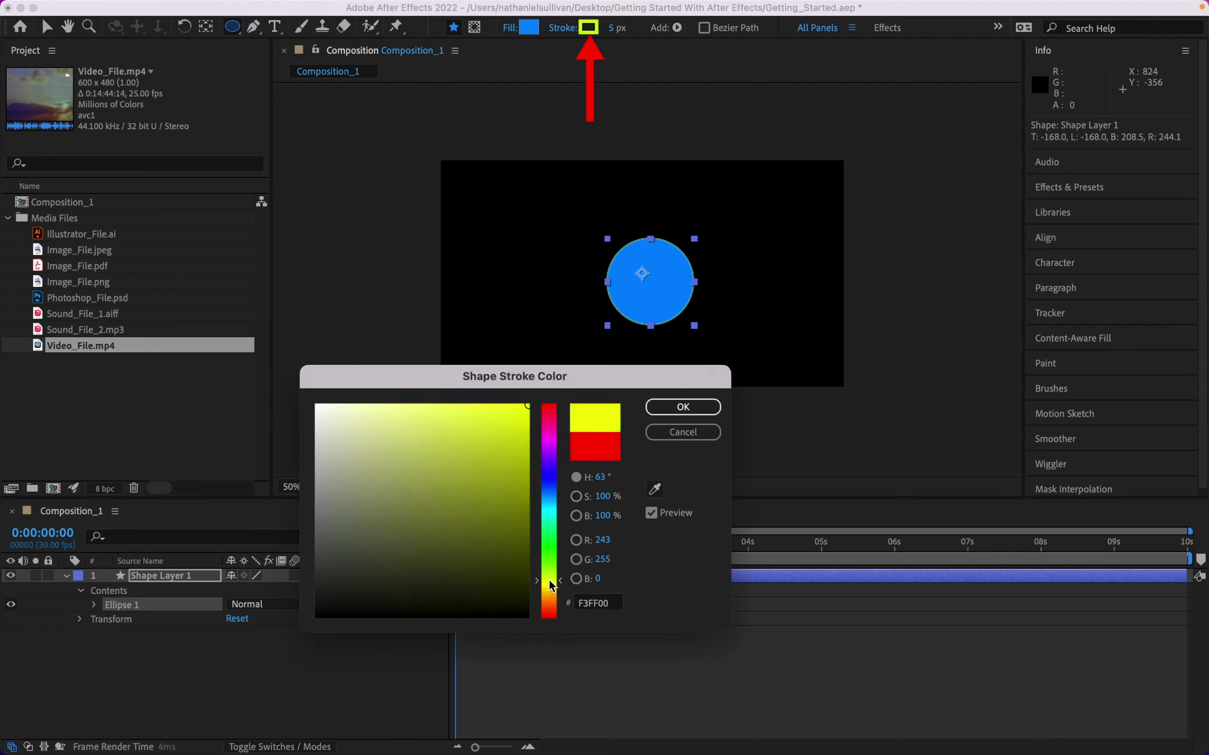
click(710, 407)
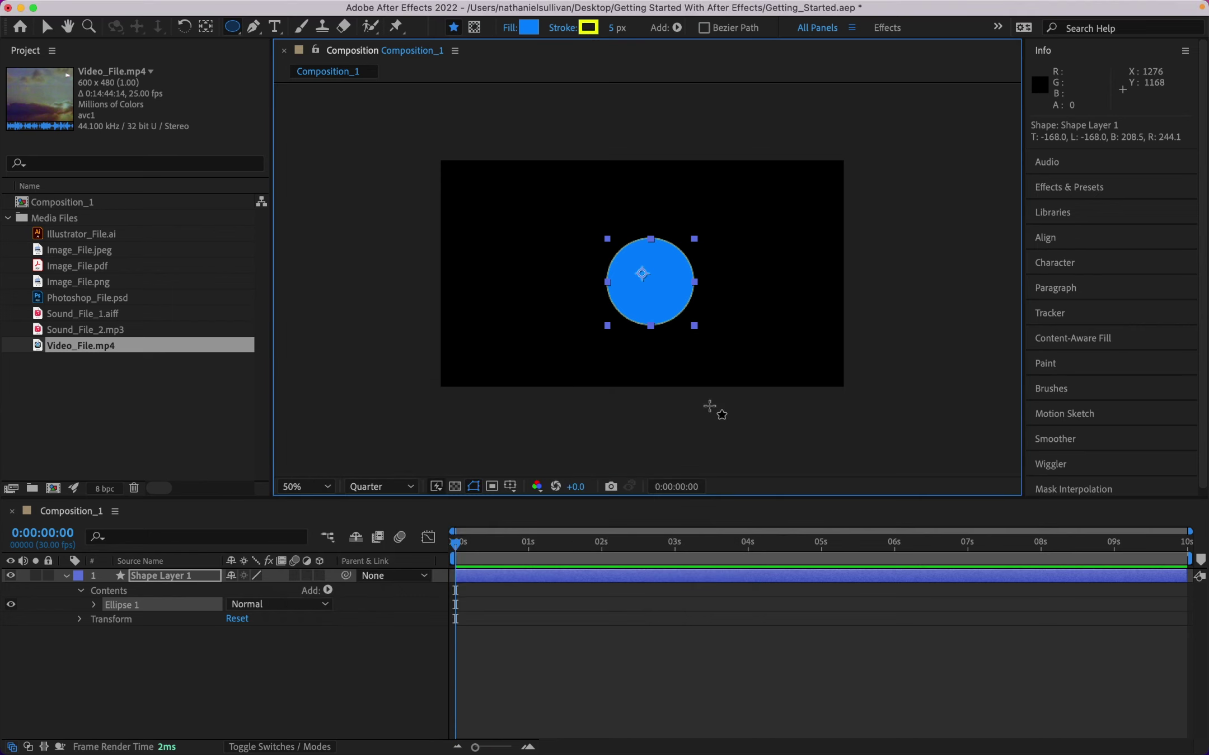
Try the None, Linear Gradient and Radial Gradient fill types on the circle, and restore the Solid Color fill.
click(508, 28)
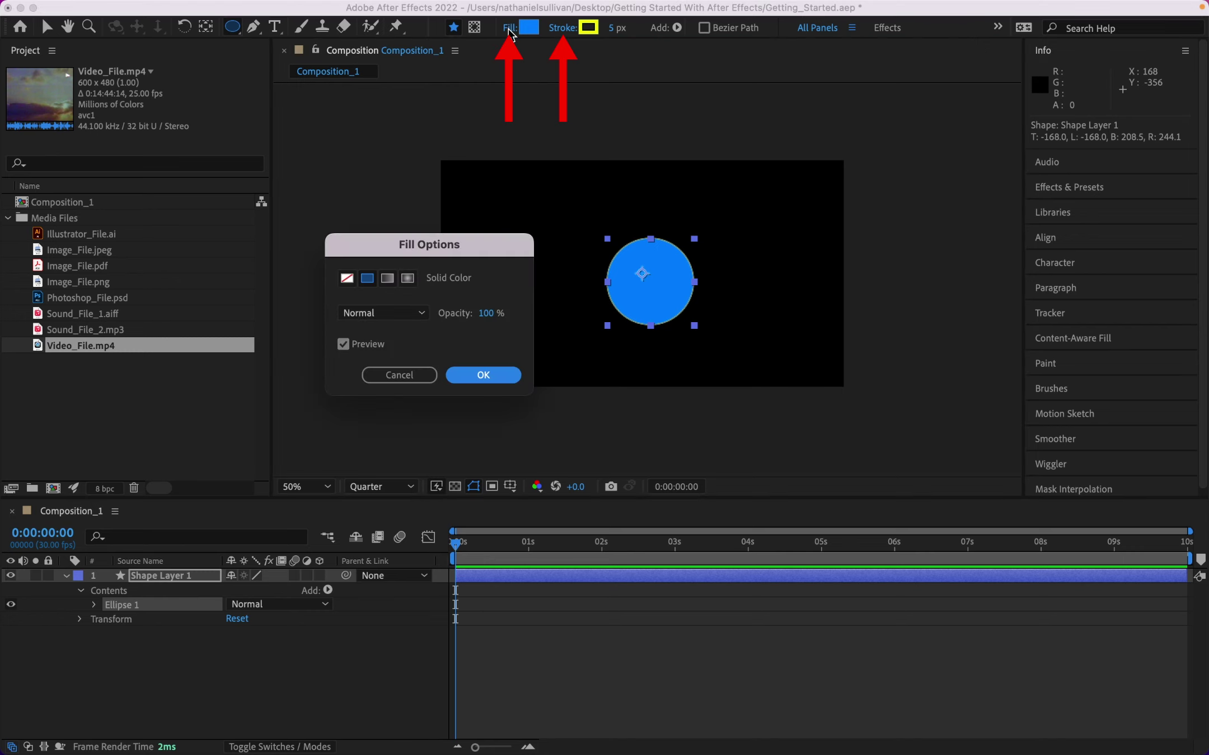
click(347, 279)
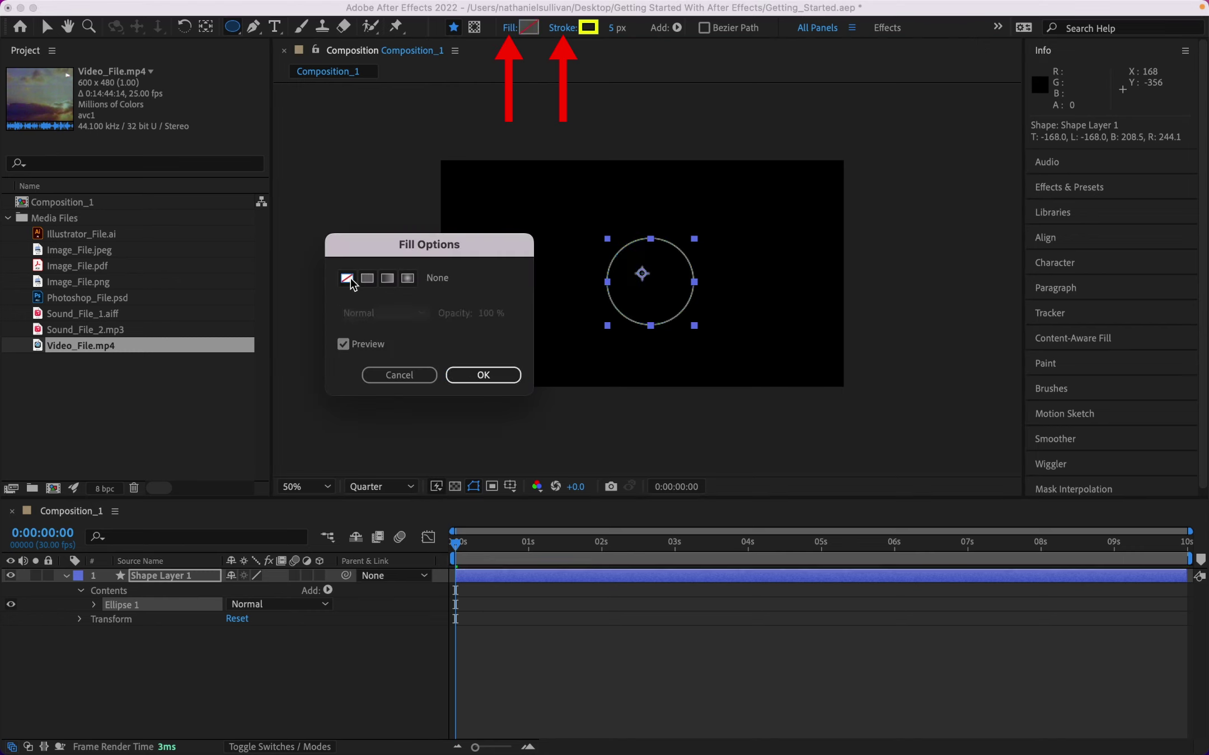
click(366, 279)
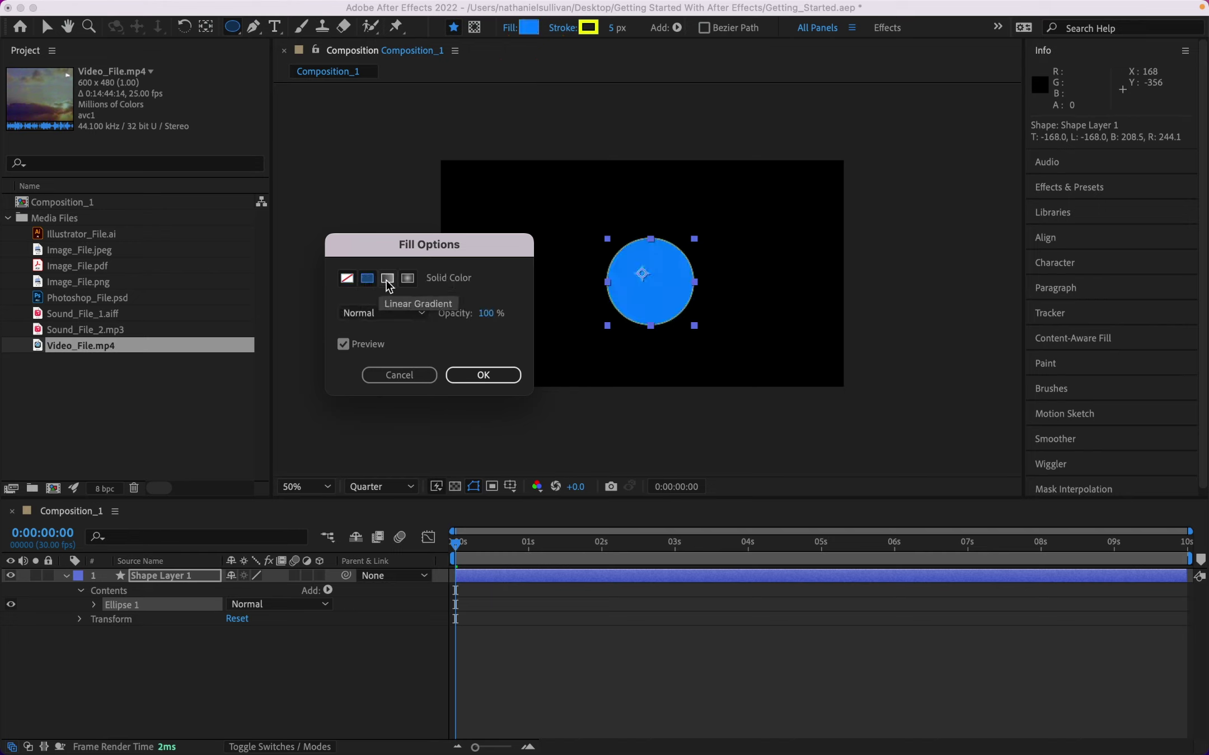
click(386, 279)
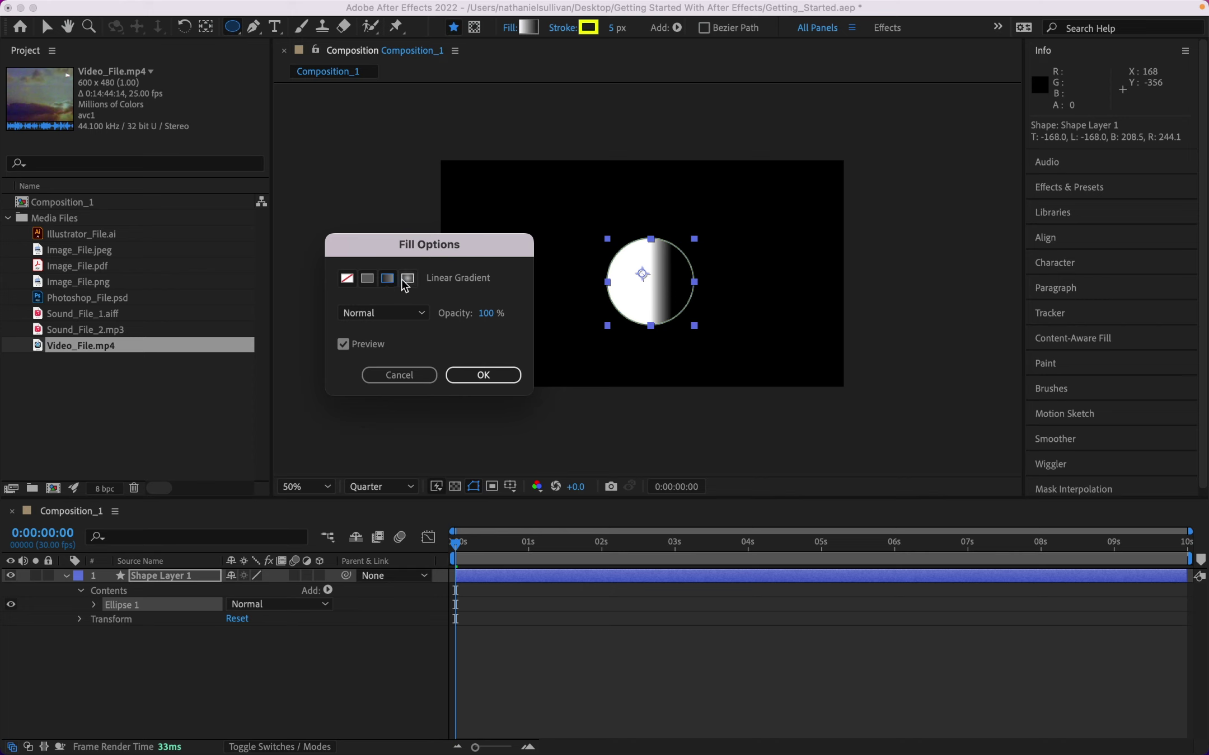
click(406, 279)
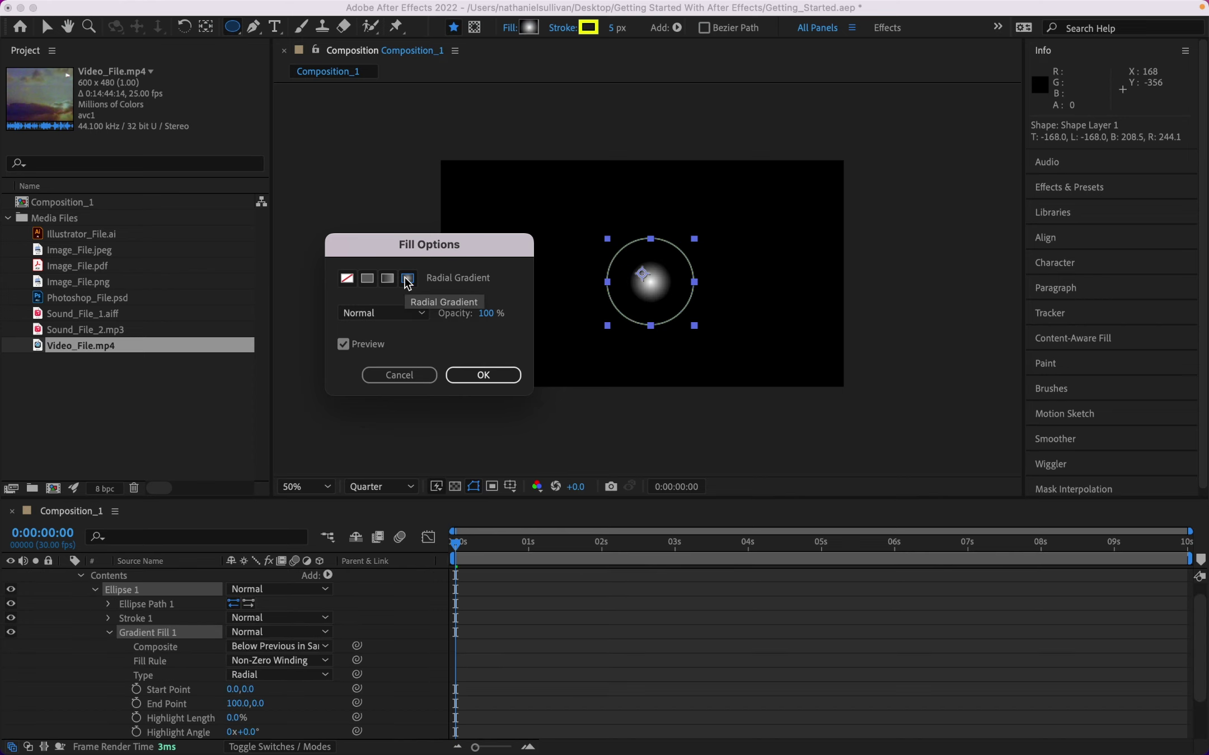
click(367, 279)
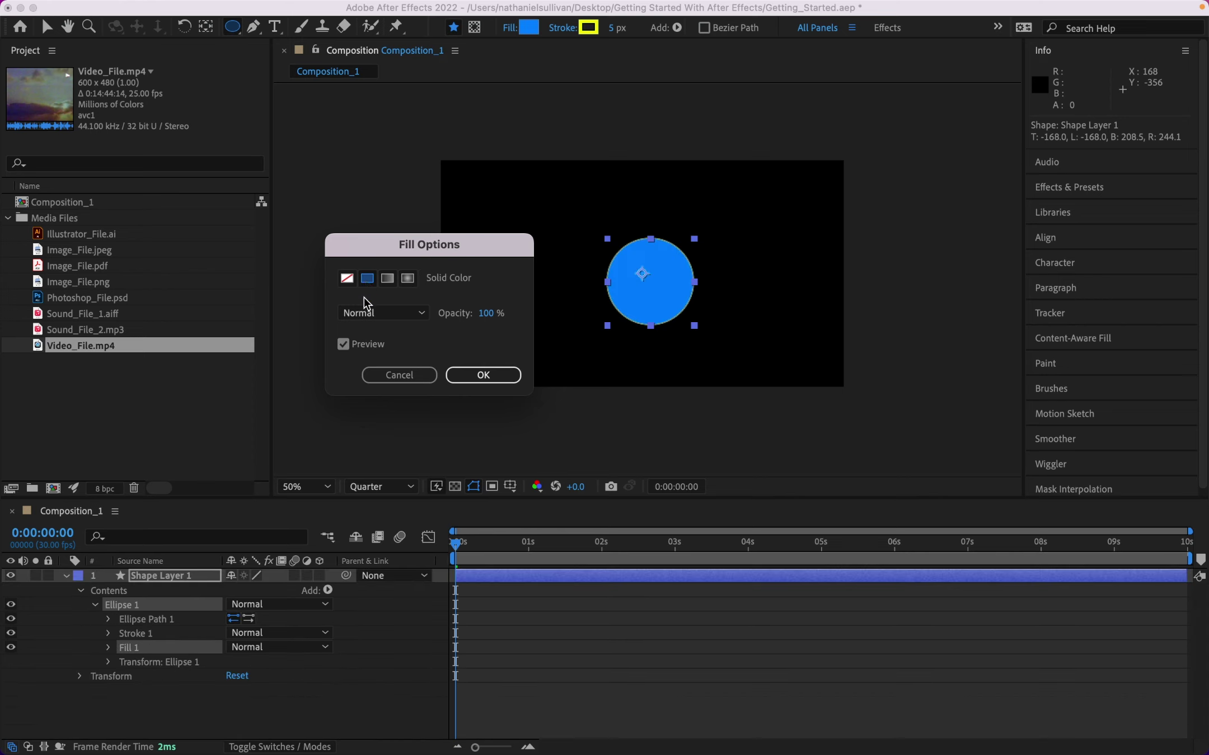
click(367, 313)
click(381, 314)
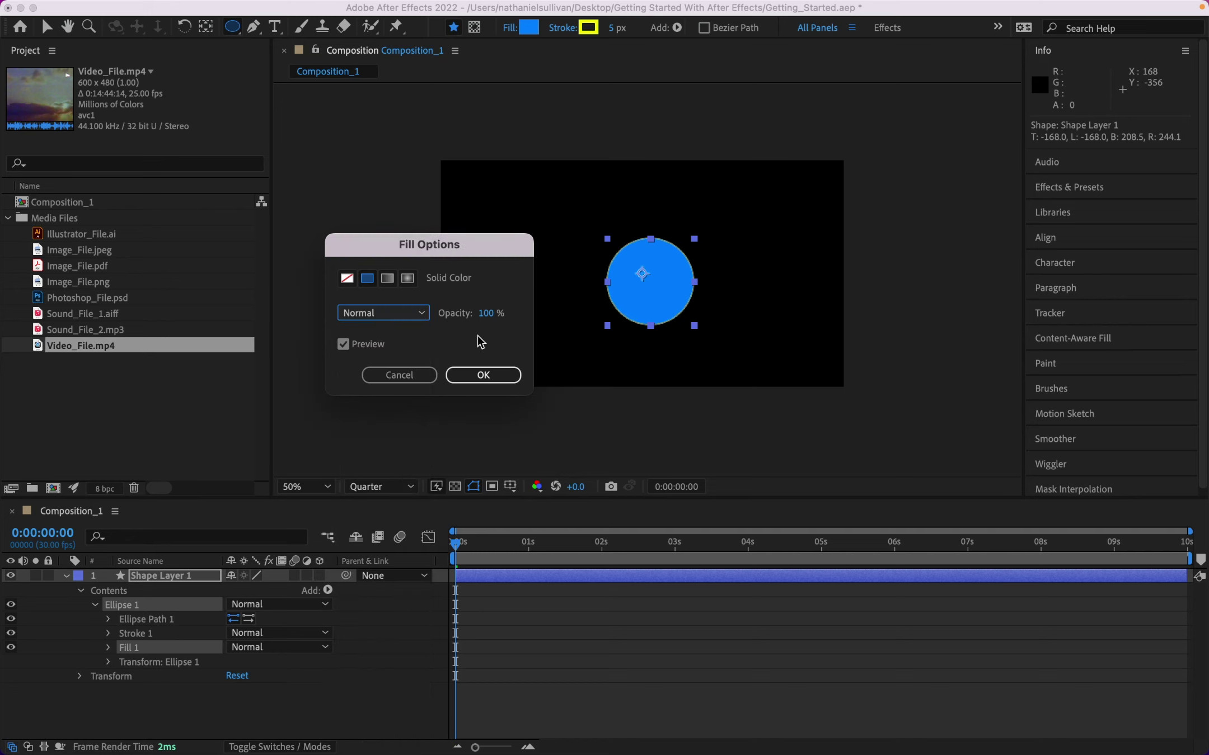
drag(486, 313, 526, 326)
click(482, 377)
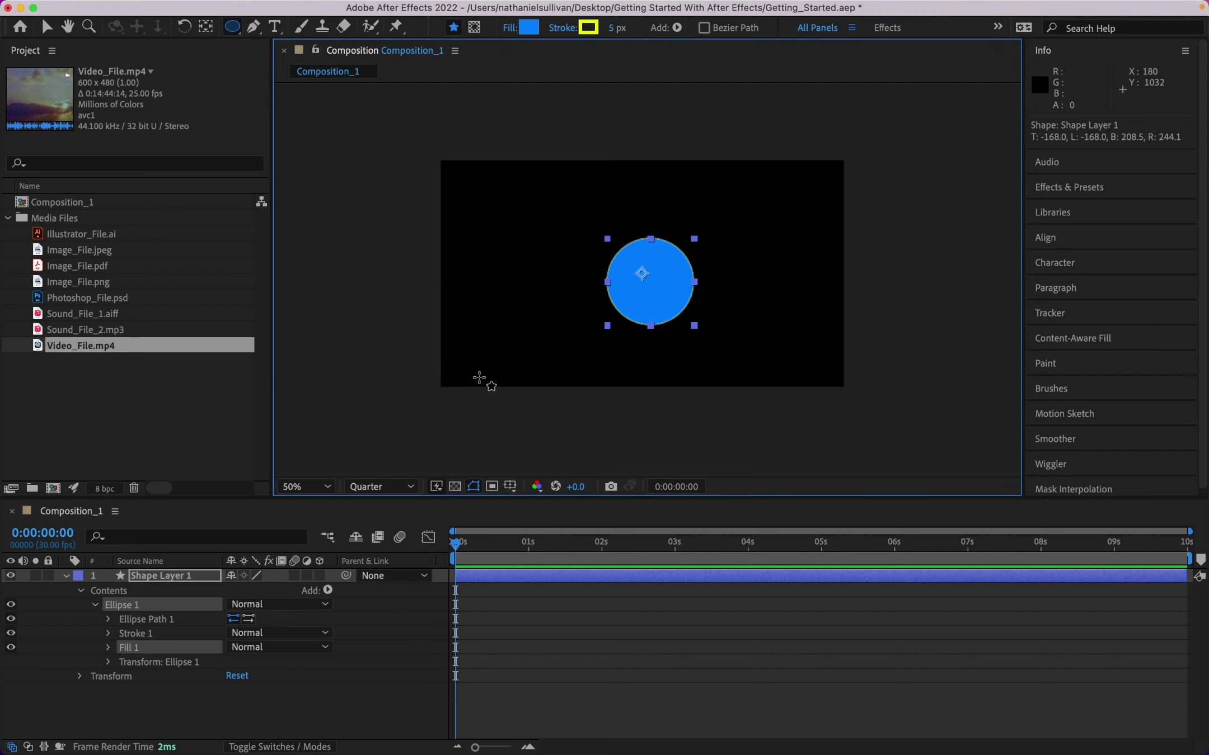
Check the circle's stroke options without changing them, set its stroke width to 75 px and deselect the layer.
click(560, 28)
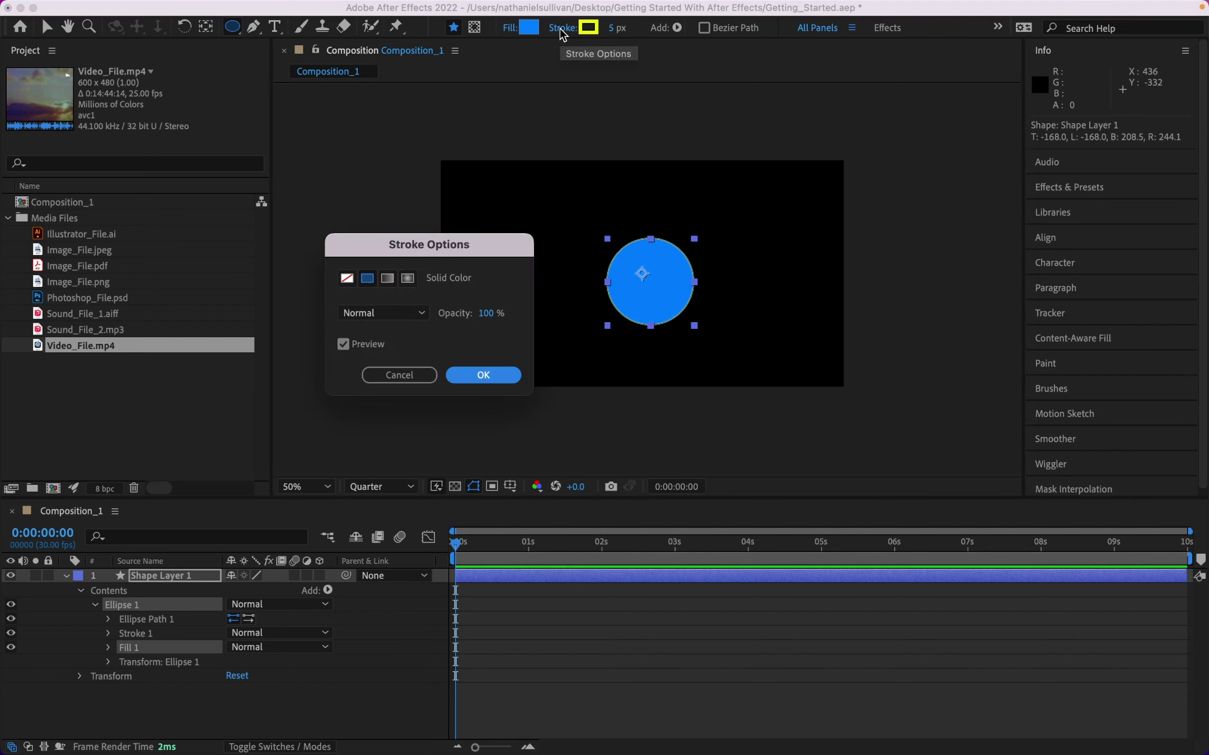
click(483, 375)
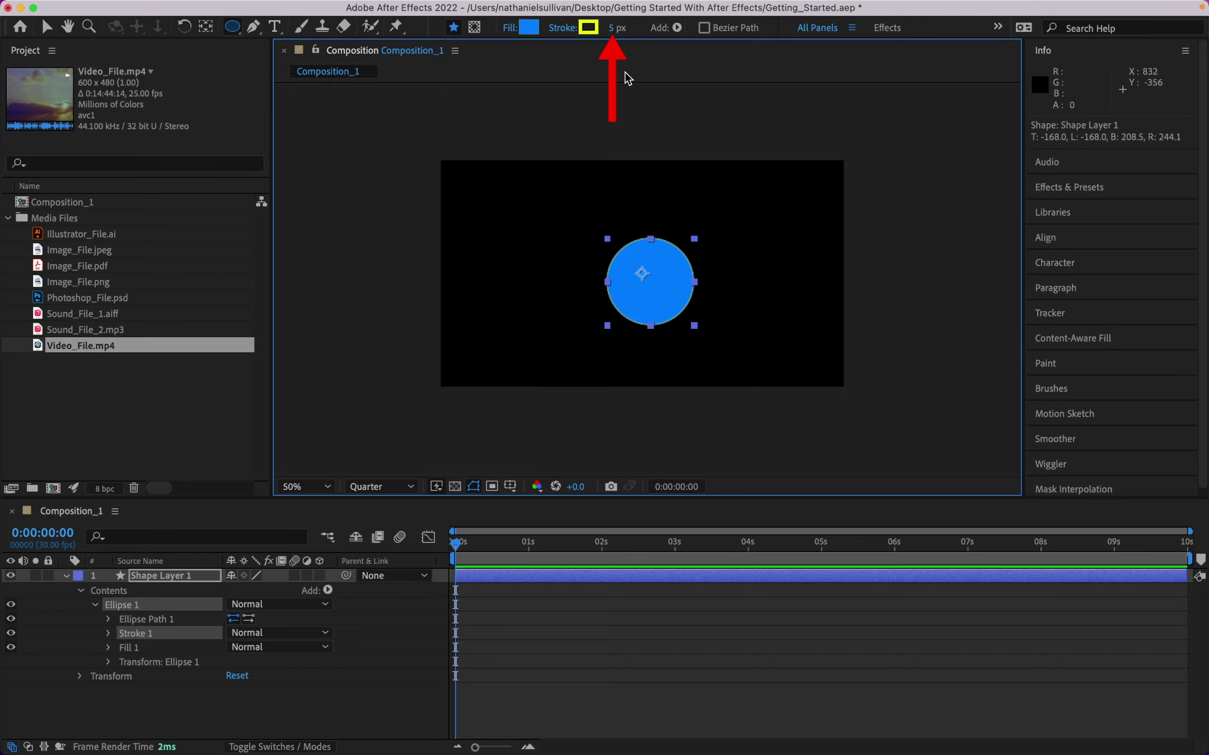
drag(608, 33, 668, 26)
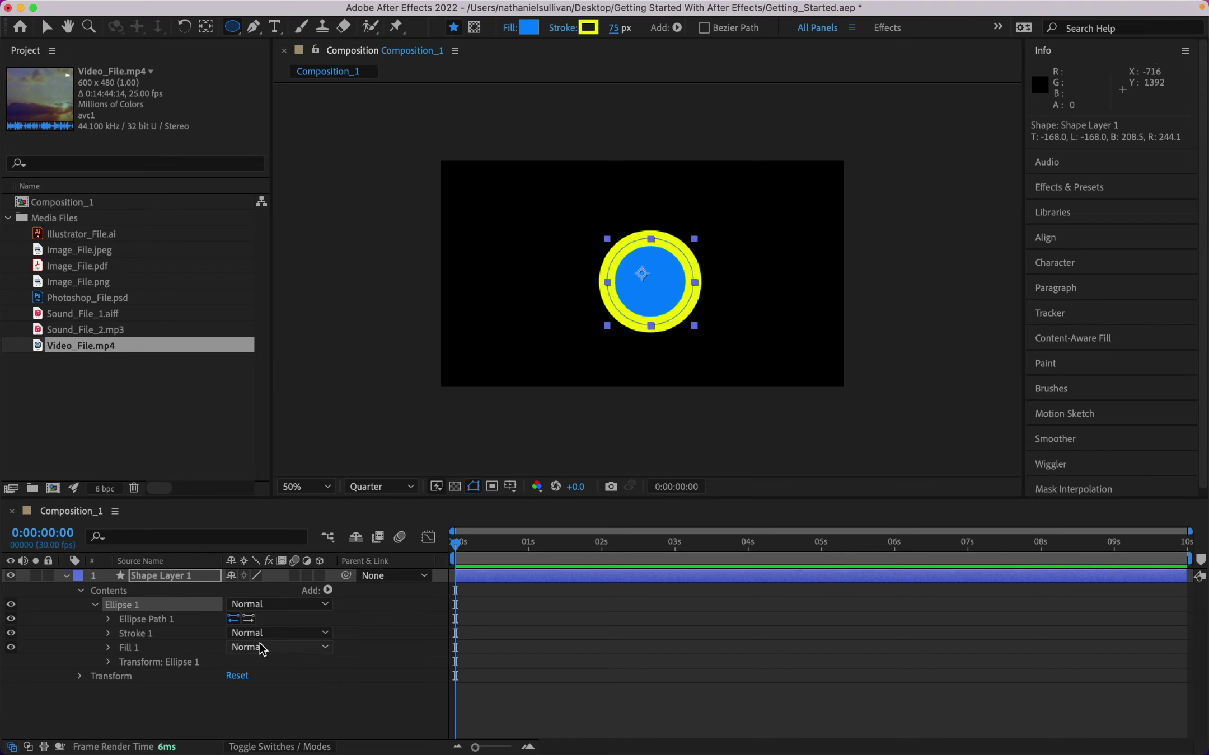
click(246, 707)
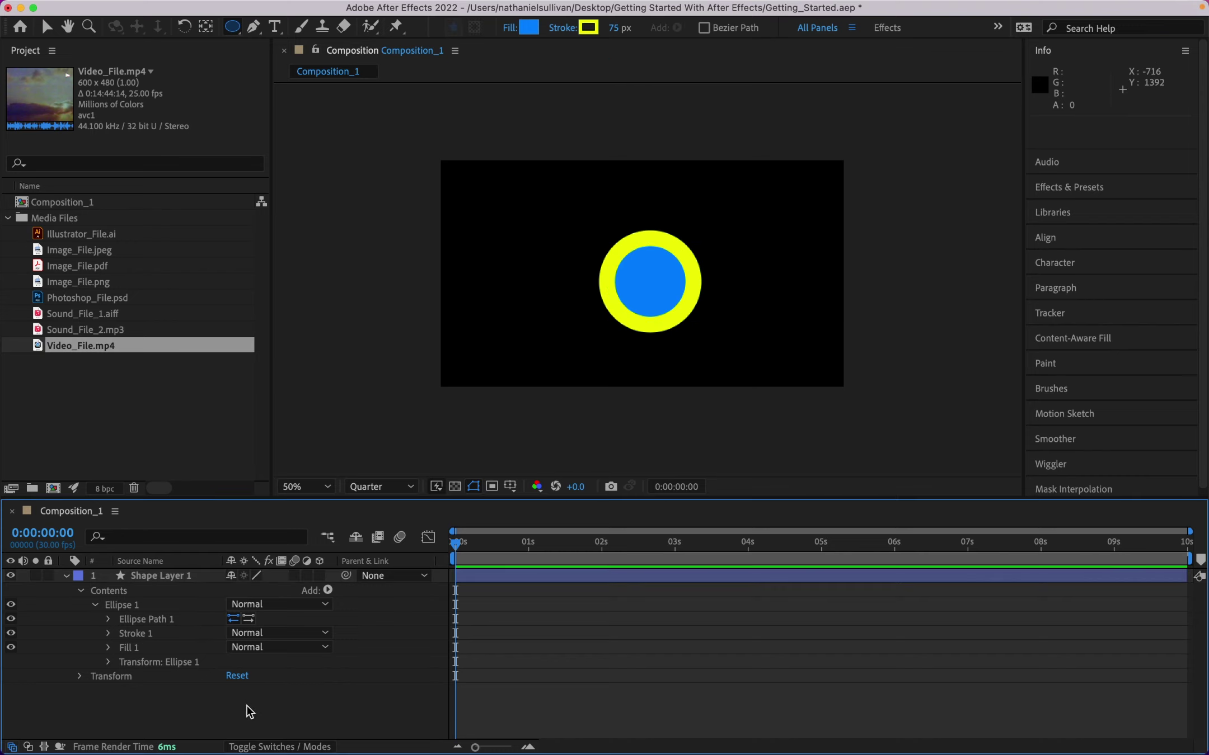
Expand Ellipse Path 1 and enlarge its size to 423.1 by 423.1.
click(107, 621)
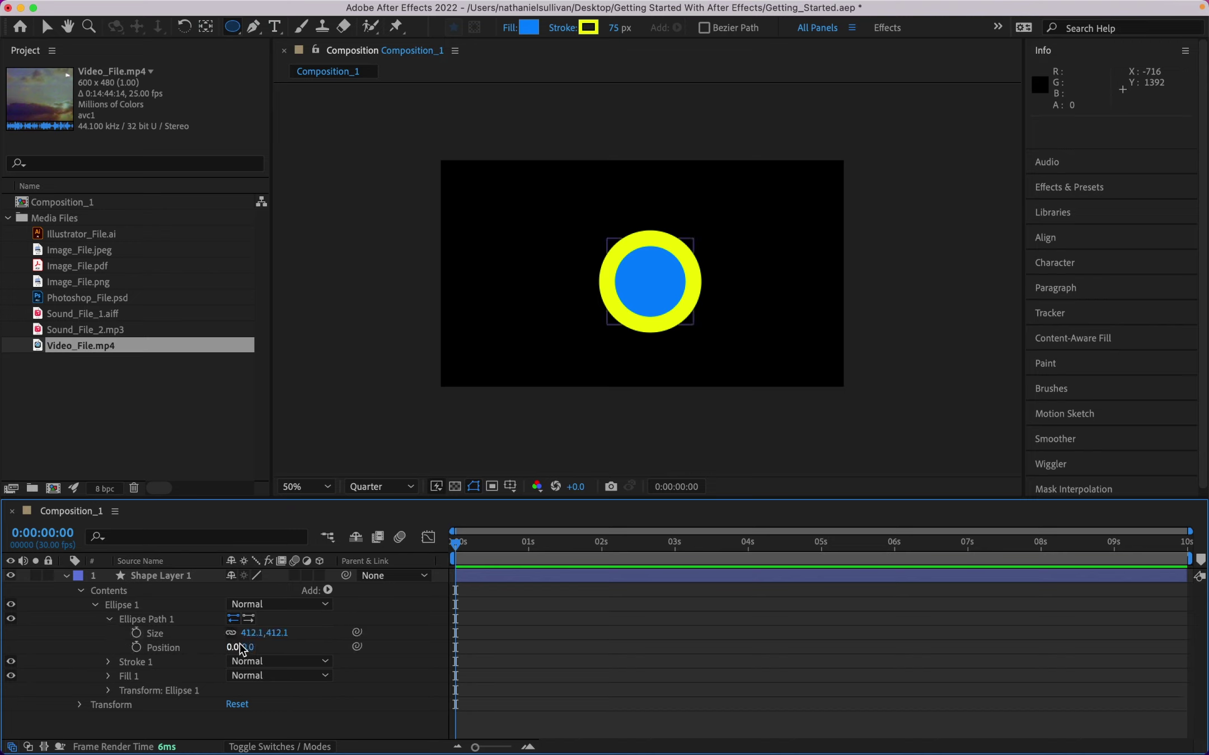
mouse_move(248, 633)
mouse_down()
mouse_move(275, 650)
mouse_move(225, 642)
mouse_move(236, 647)
mouse_up()
key(super+z)
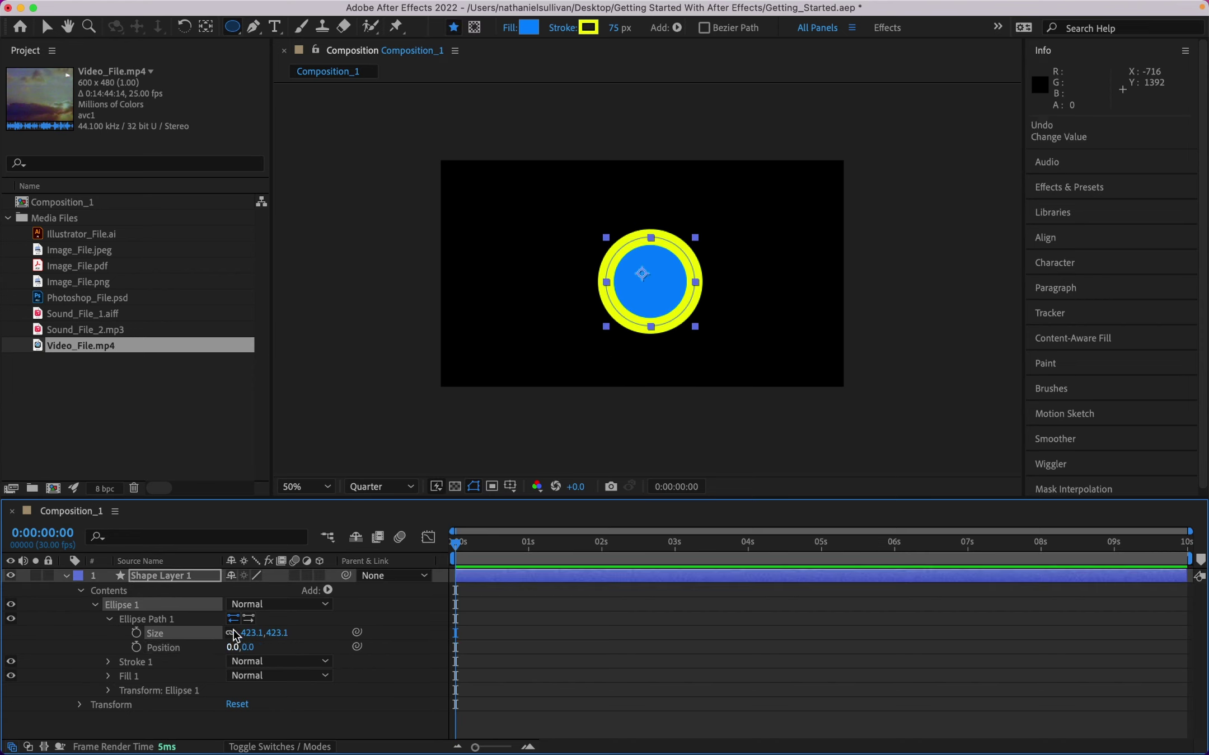
Stretch the circle vertically into a slightly taller ellipse directly in the composition with the Selection Tool.
click(47, 26)
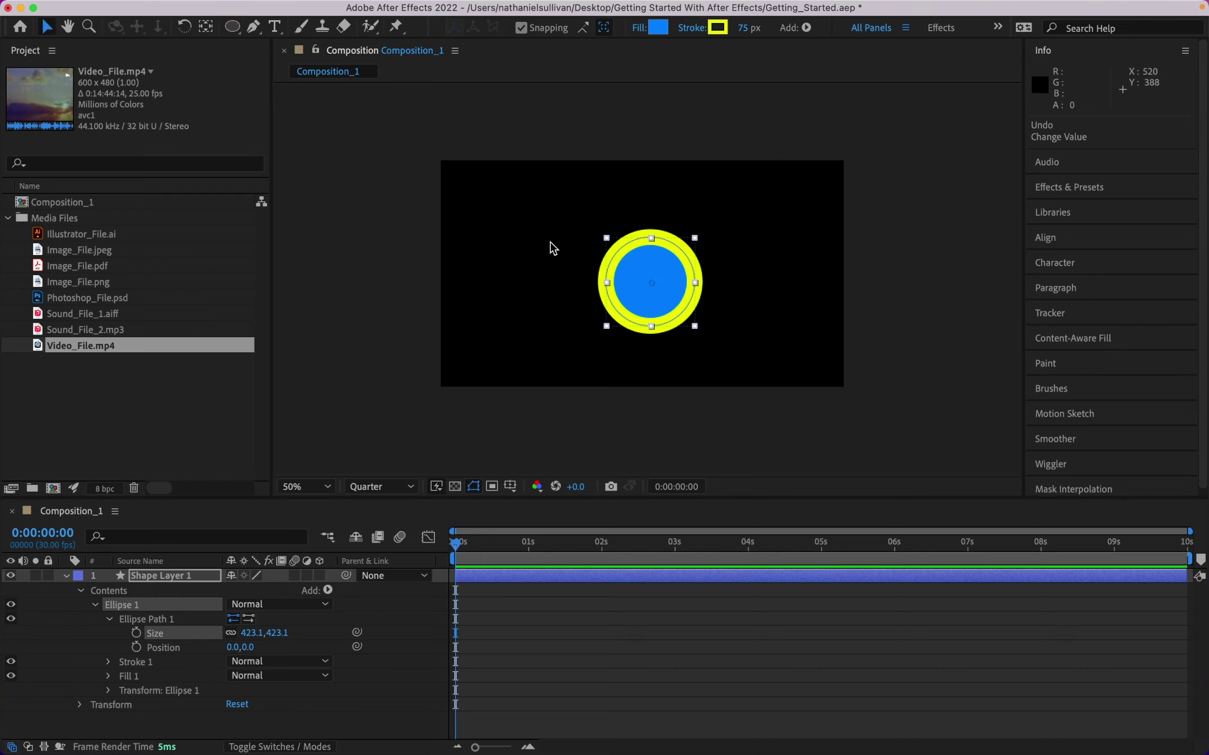
click(648, 250)
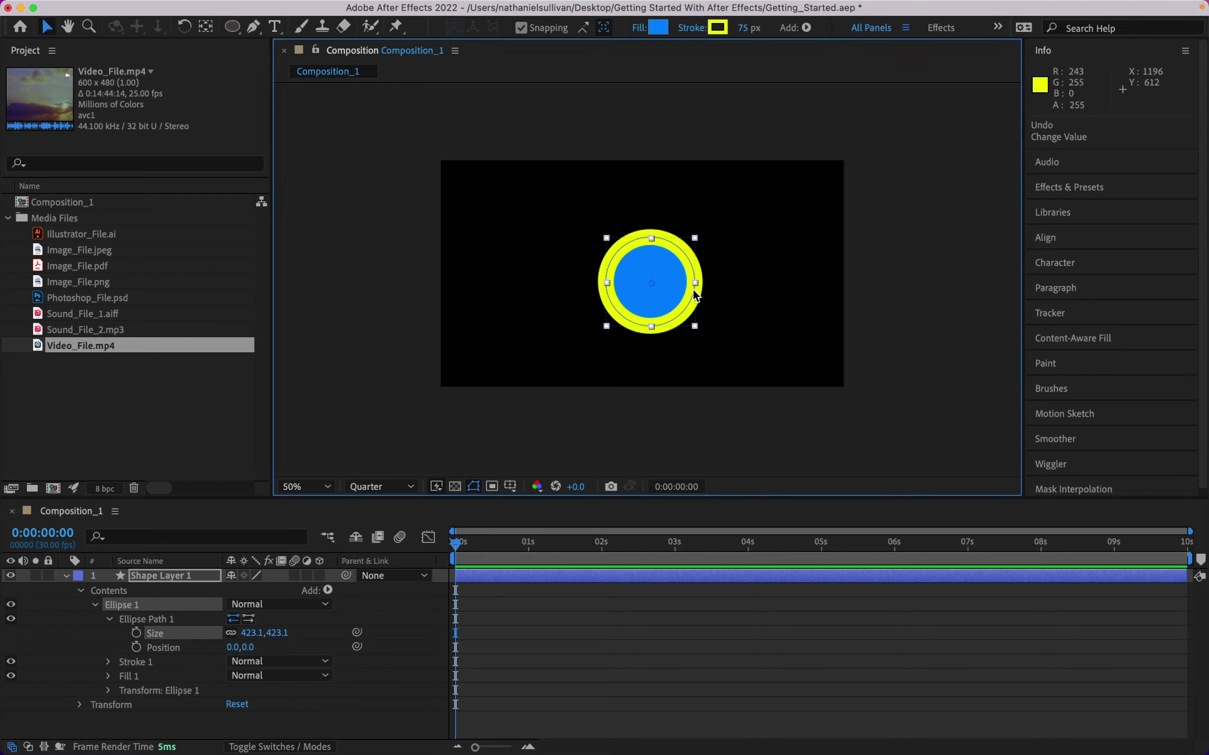
drag(652, 326, 657, 333)
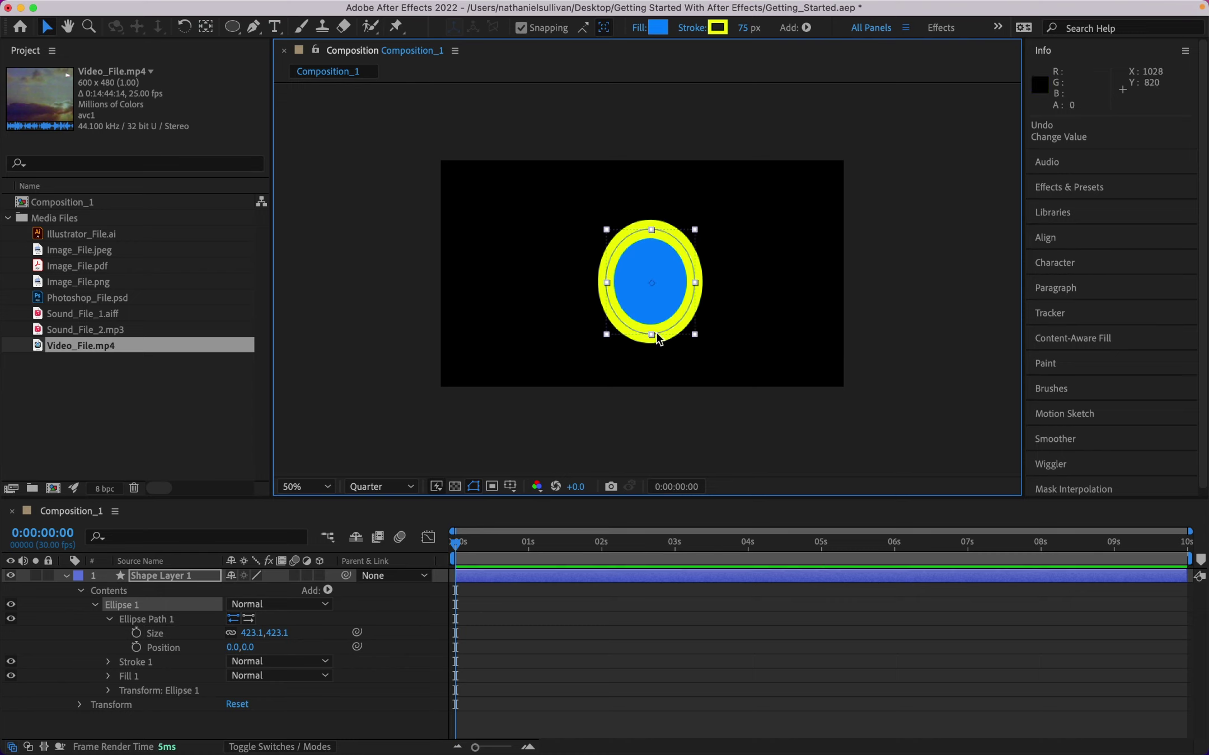
Undo the circle's vertical stretch, then examine the properties under Stroke 1 and Fill 1 and collapse the circle's property groups.
key(super+z)
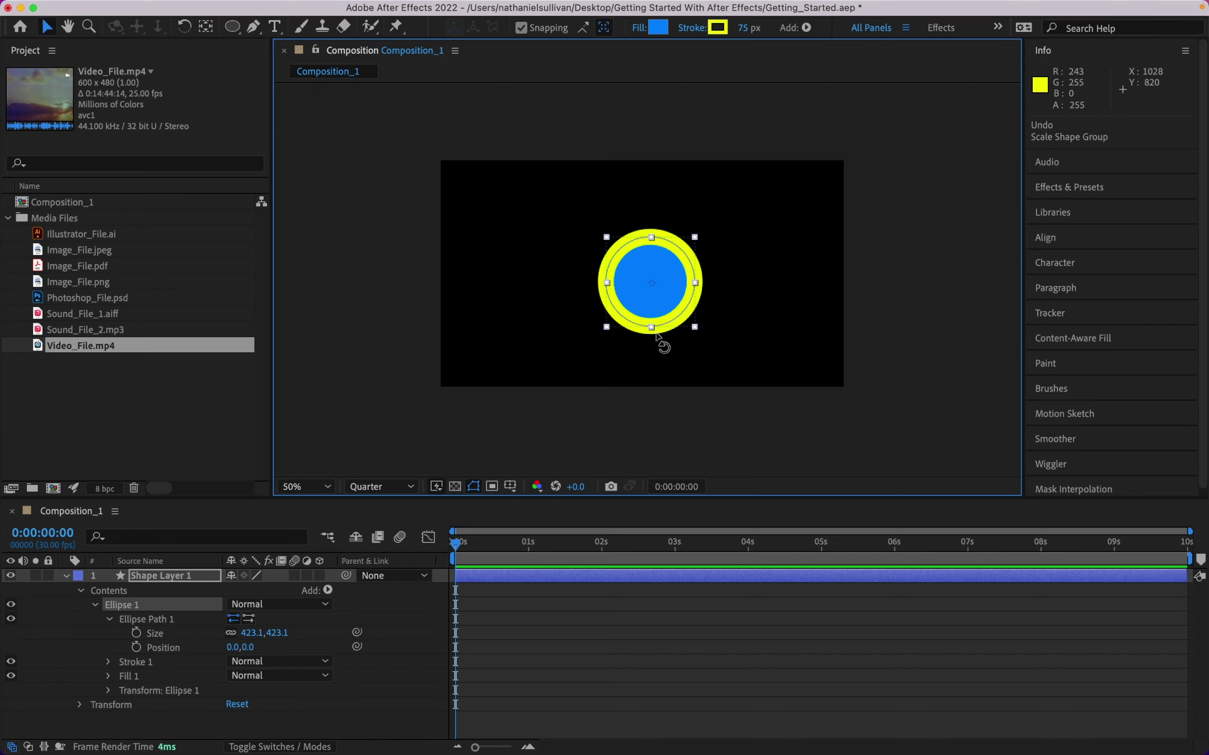
click(108, 662)
scroll(110, 663, down, 4)
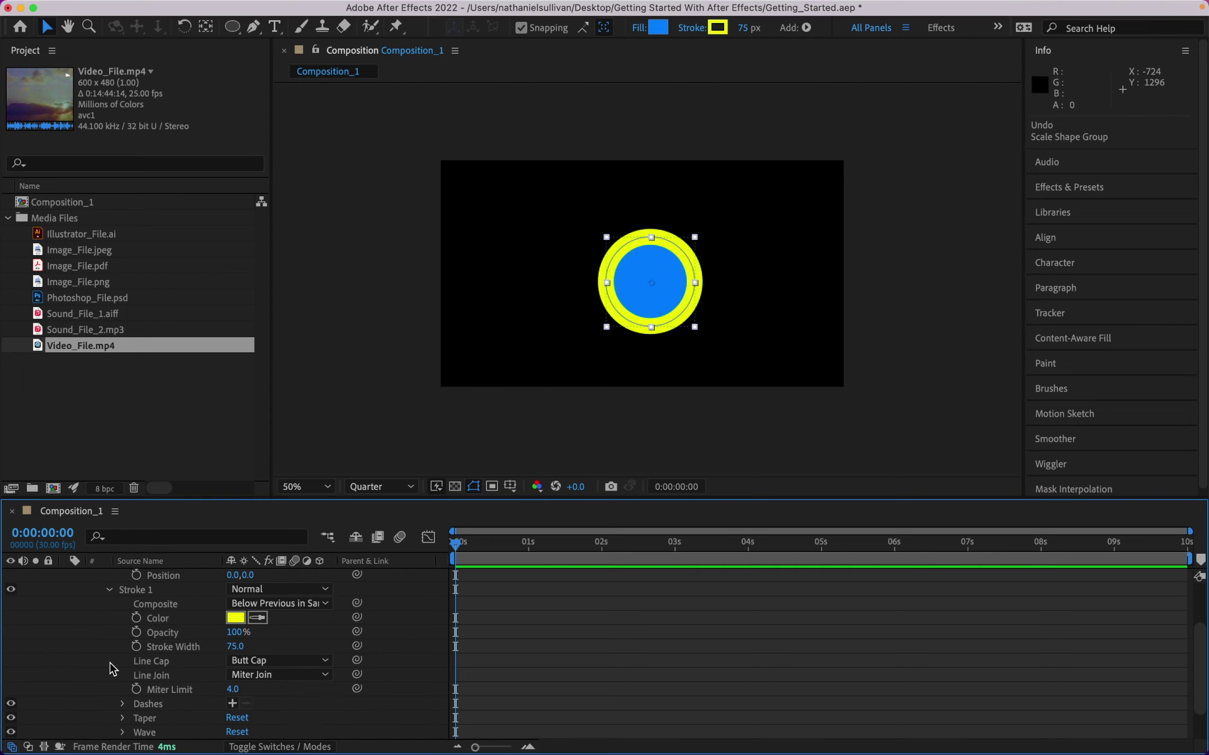
click(107, 705)
scroll(106, 707, down, 4)
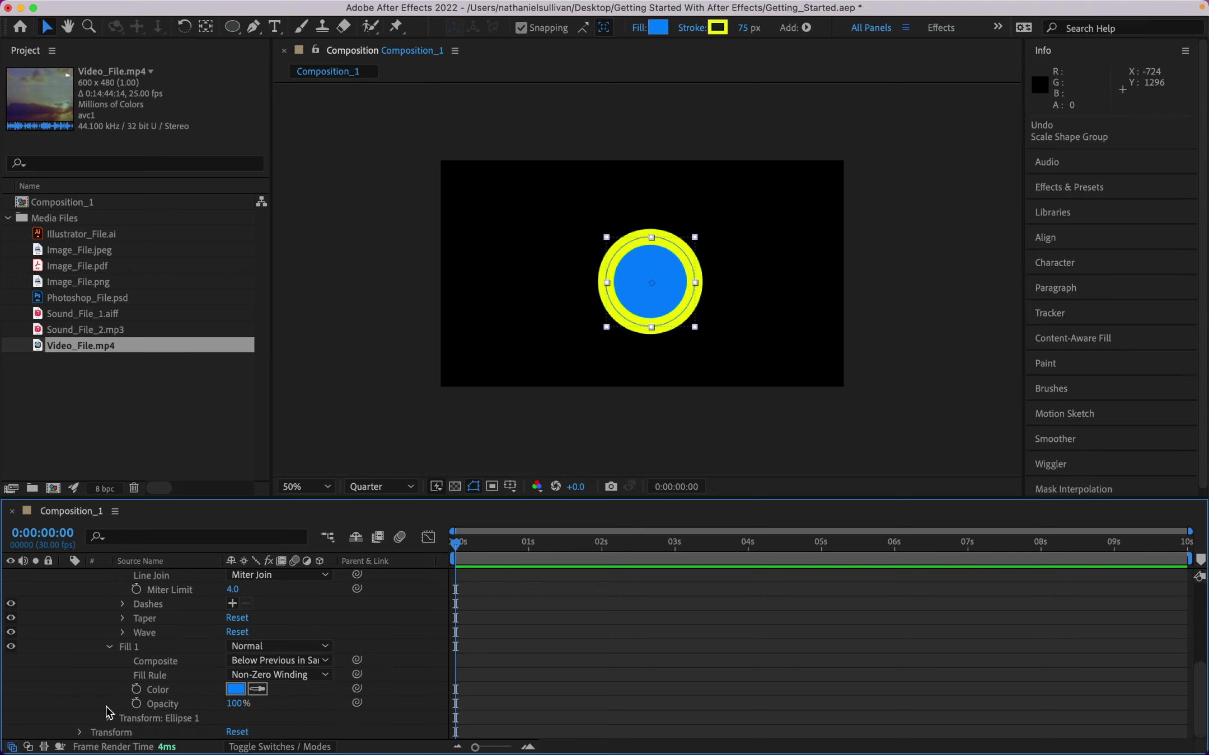
scroll(107, 648, up, 8)
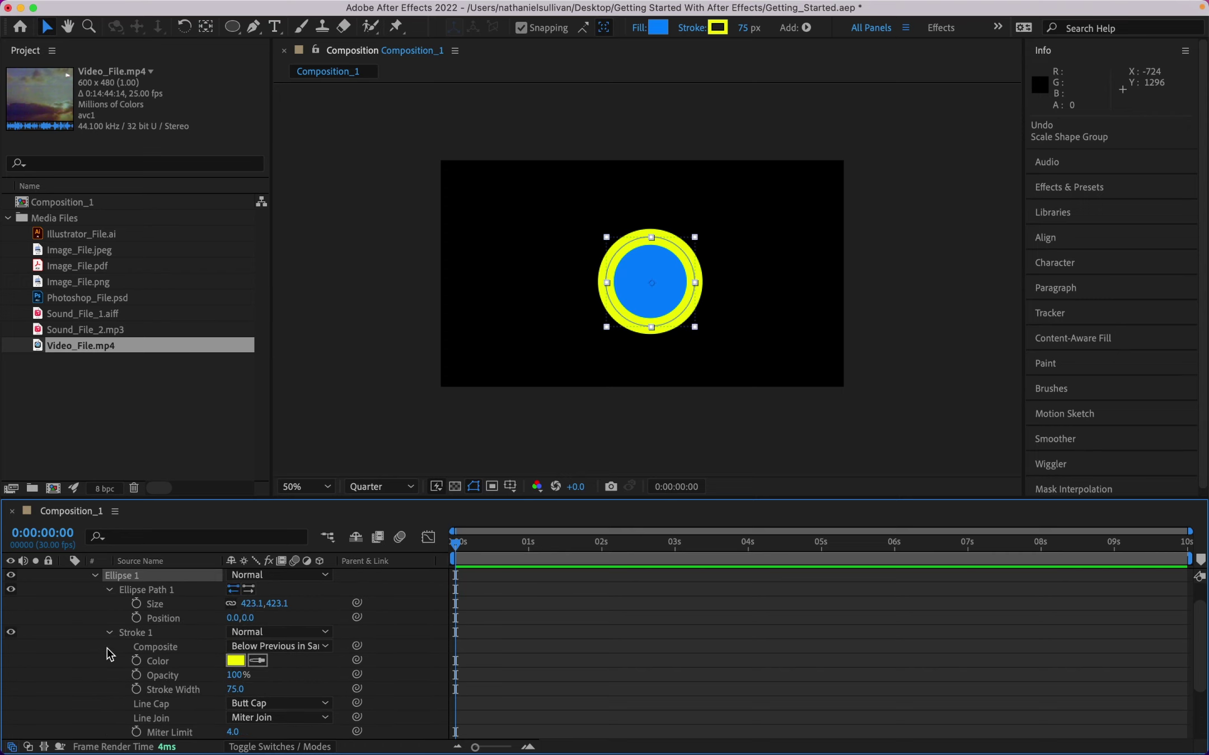
click(108, 632)
scroll(106, 626, up, 2)
click(108, 618)
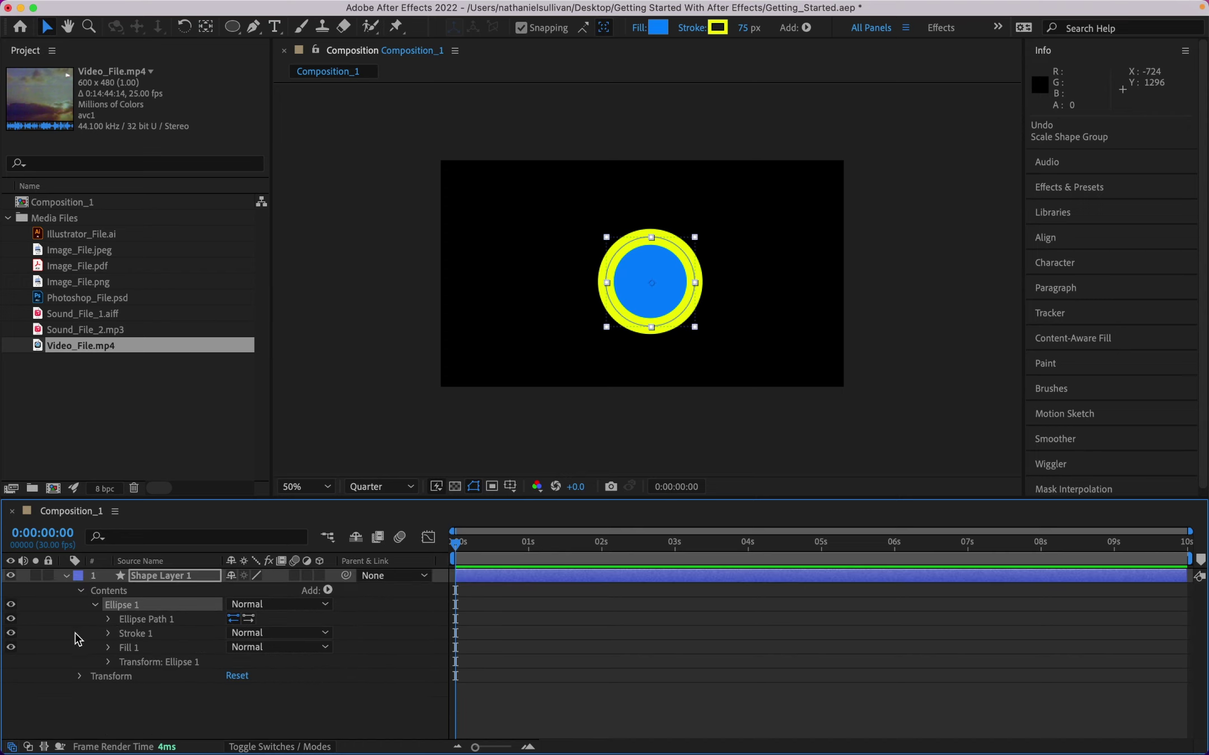
Expand Transform: Ellipse 1, try enlarging the circle through its Scale value, and undo the change.
click(109, 663)
scroll(110, 663, down, 2)
scroll(94, 672, down, 1)
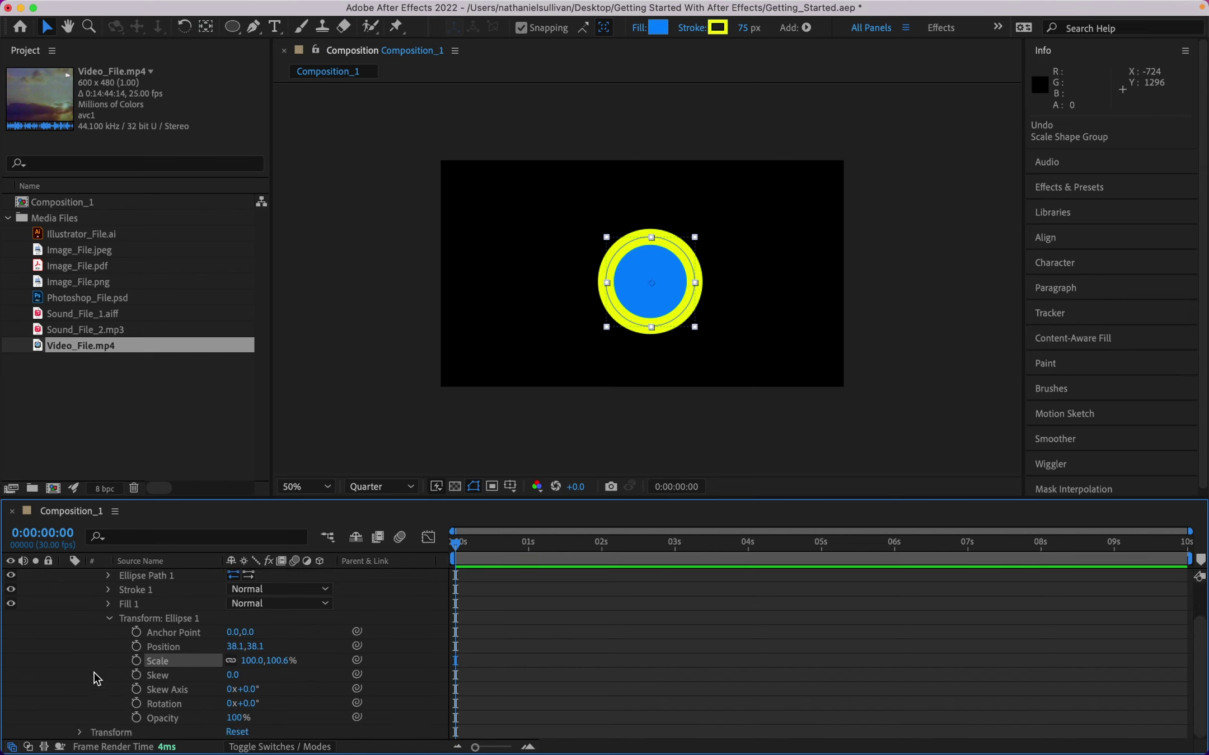
mouse_move(251, 661)
mouse_down()
mouse_move(339, 659)
mouse_move(264, 664)
mouse_move(274, 666)
mouse_up()
key(super+z)
Draw a second, wide flat ellipse to the upper left of the circle on Shape Layer 1 and expand its transform properties.
click(233, 28)
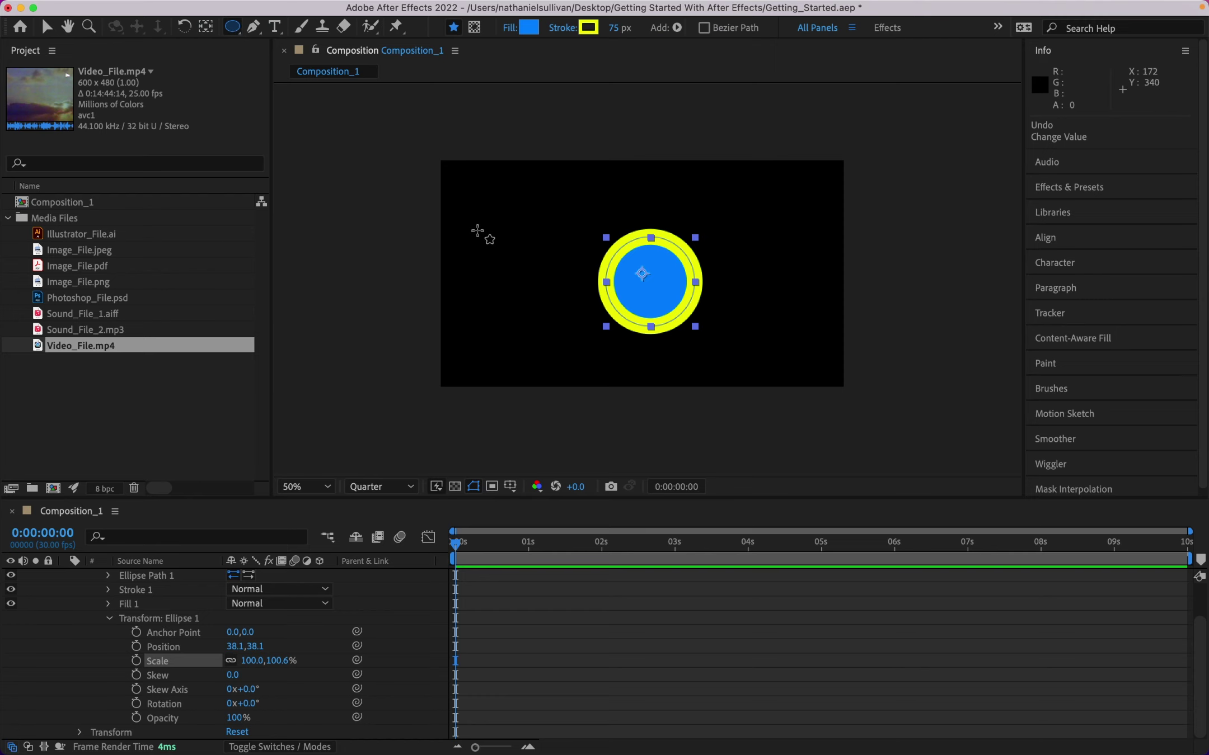
mouse_move(470, 216)
mouse_down()
mouse_move(539, 244)
mouse_move(555, 267)
mouse_move(573, 258)
mouse_up()
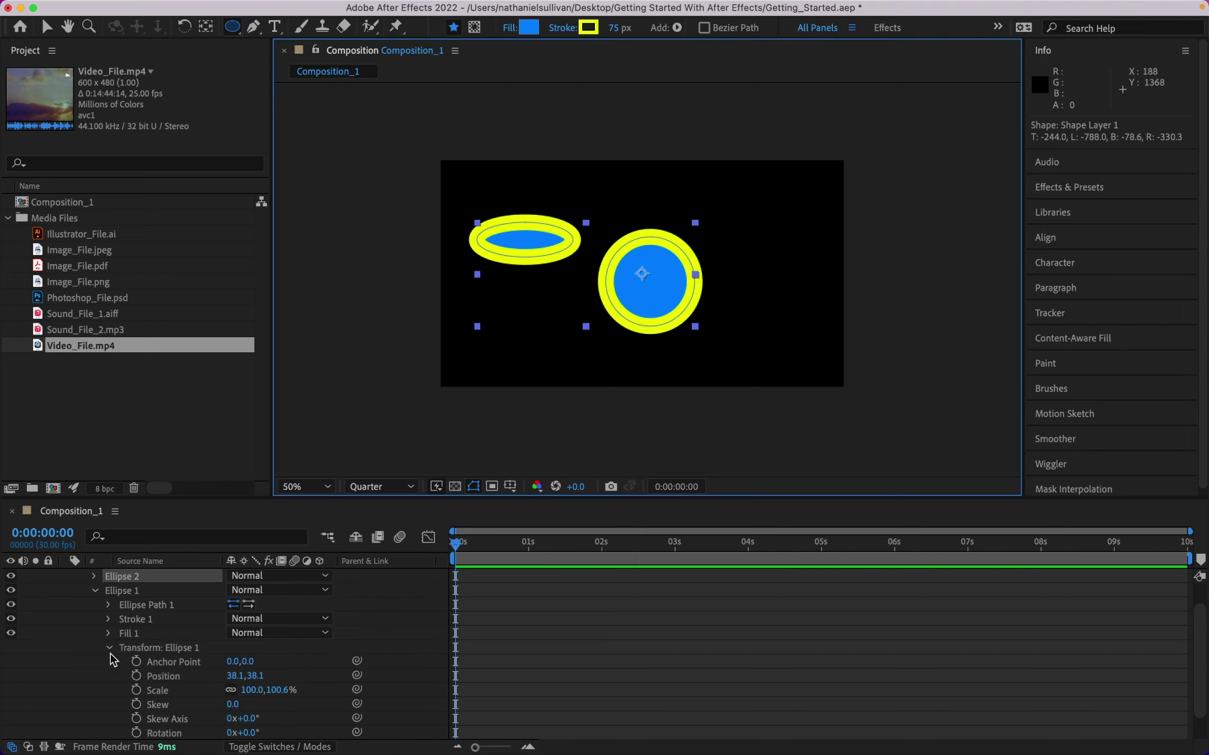
click(95, 576)
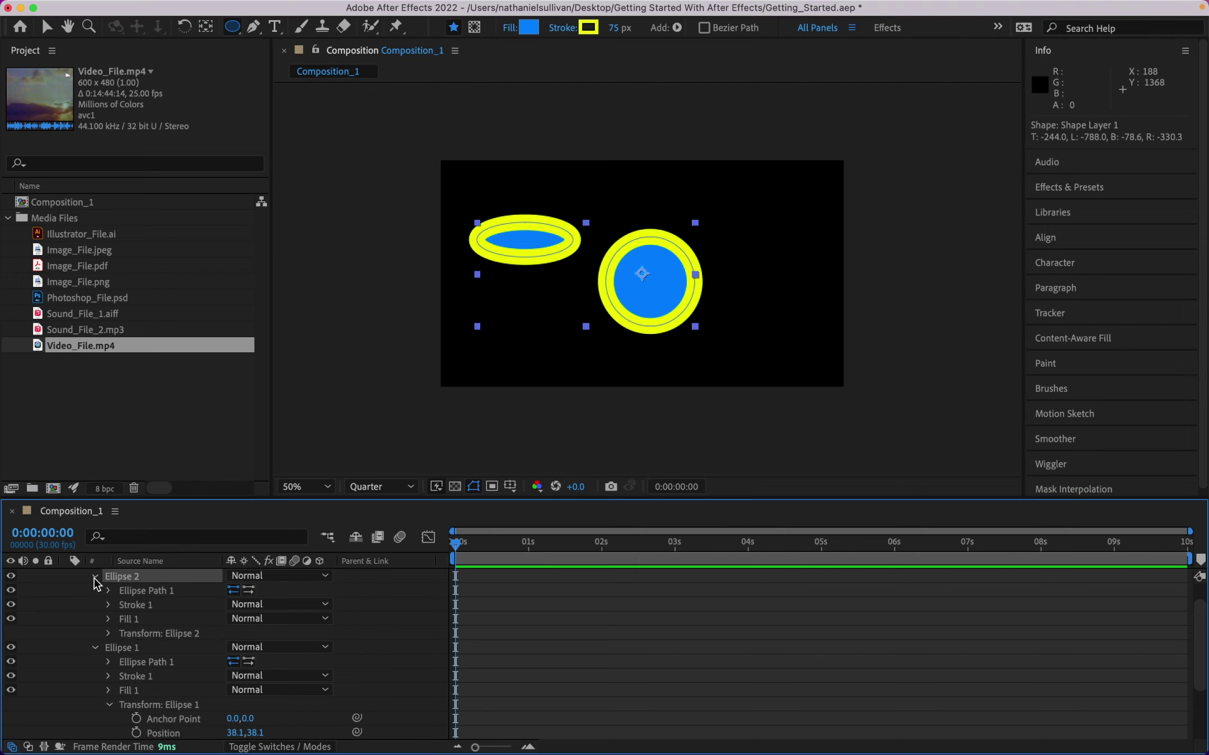
click(108, 634)
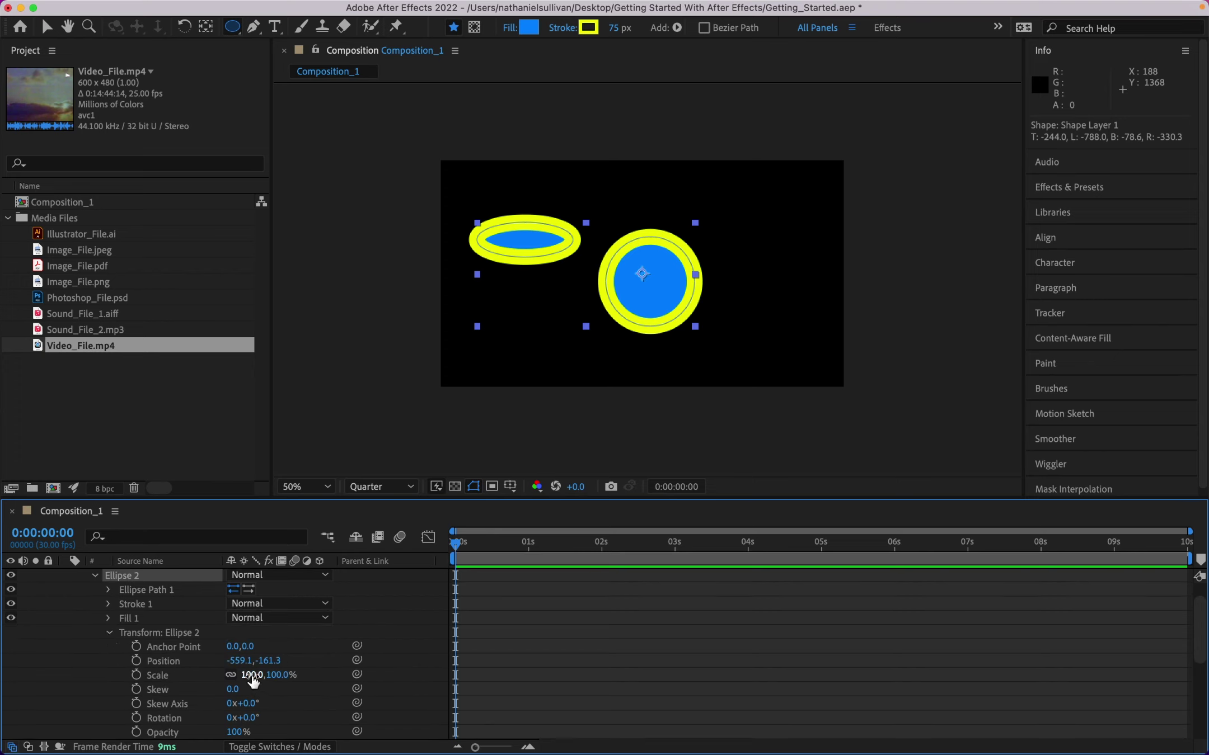
Try scaling only Ellipse 2 to 120%, undo the change, and collapse both ellipse groups.
mouse_move(251, 676)
mouse_down()
mouse_move(347, 676)
mouse_move(257, 666)
mouse_up()
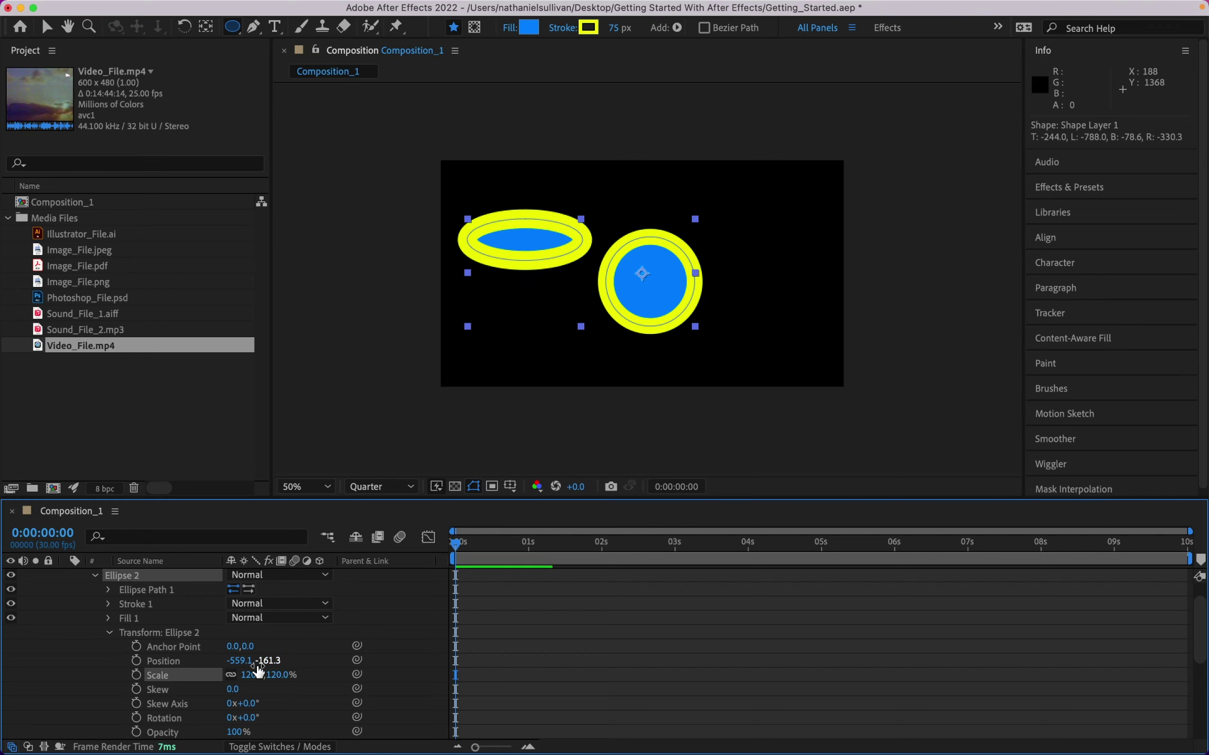
key(super+z)
scroll(86, 588, up, 1)
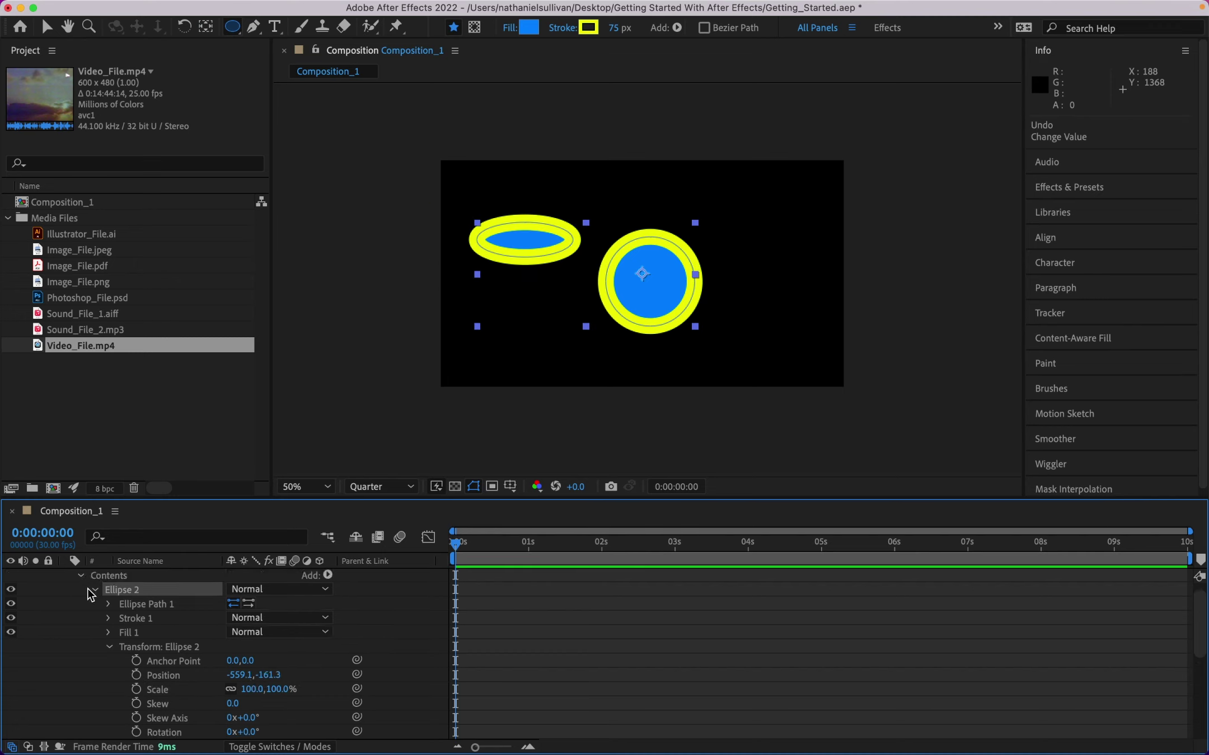
click(91, 588)
click(95, 605)
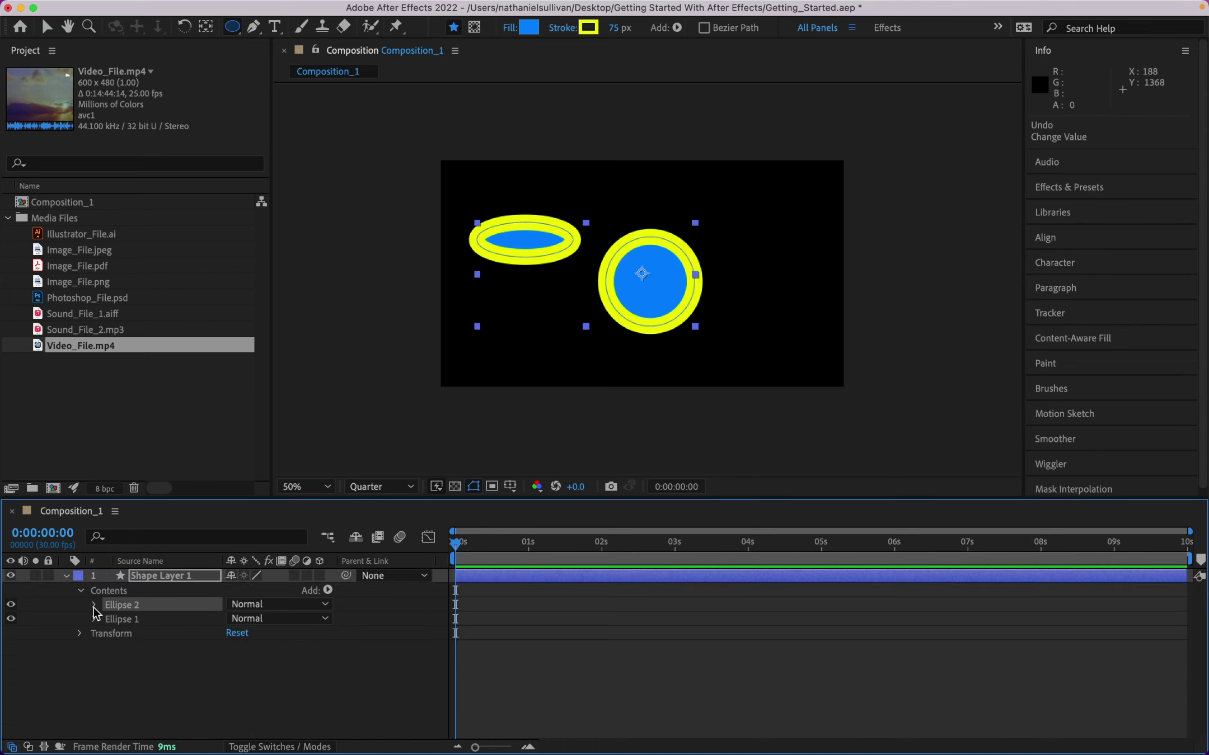
Try scaling both ellipses together through the layer's own Transform, undo the change, and delete Ellipse 2.
click(79, 635)
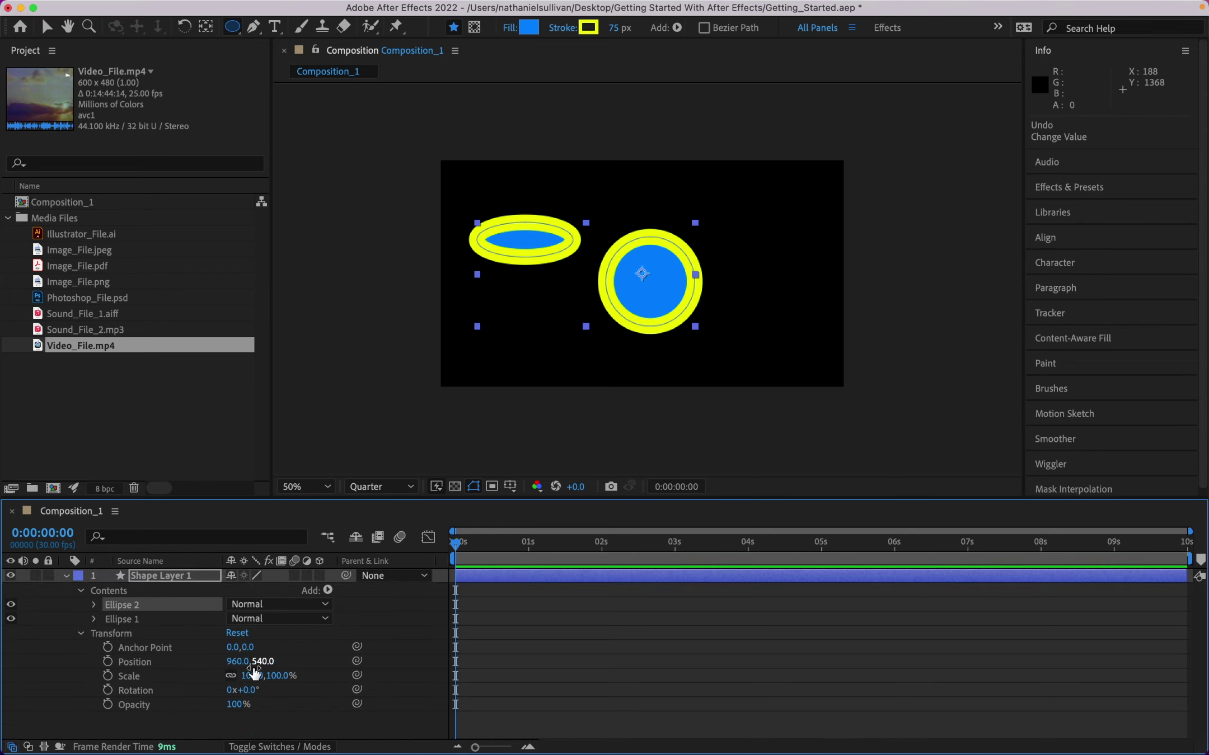
mouse_move(253, 674)
mouse_down()
mouse_move(286, 674)
mouse_move(251, 674)
mouse_move(281, 672)
mouse_move(261, 665)
mouse_up()
key(super+z)
key(Delete)
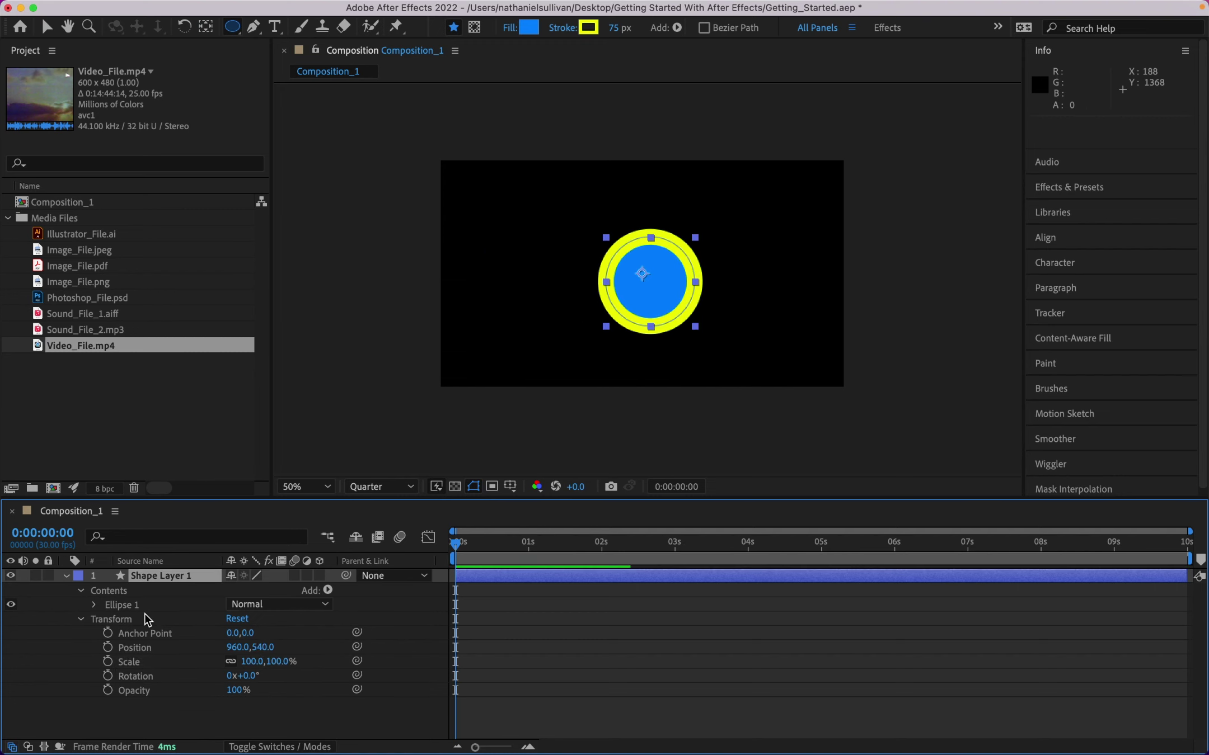